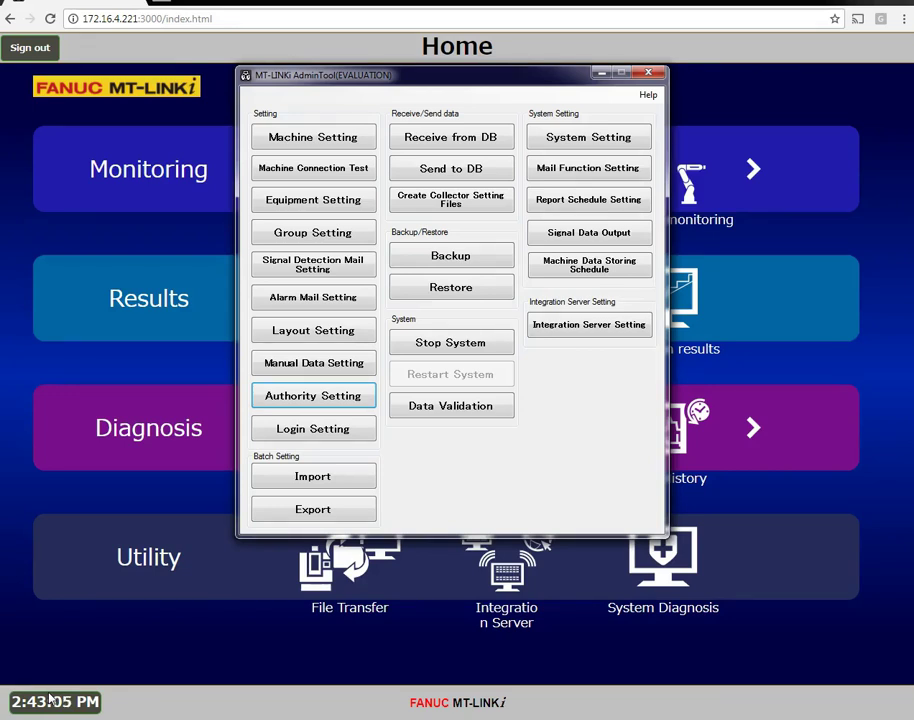
Step: Open the Authority Setting dialog, which has no users or roles yet
click(322, 395)
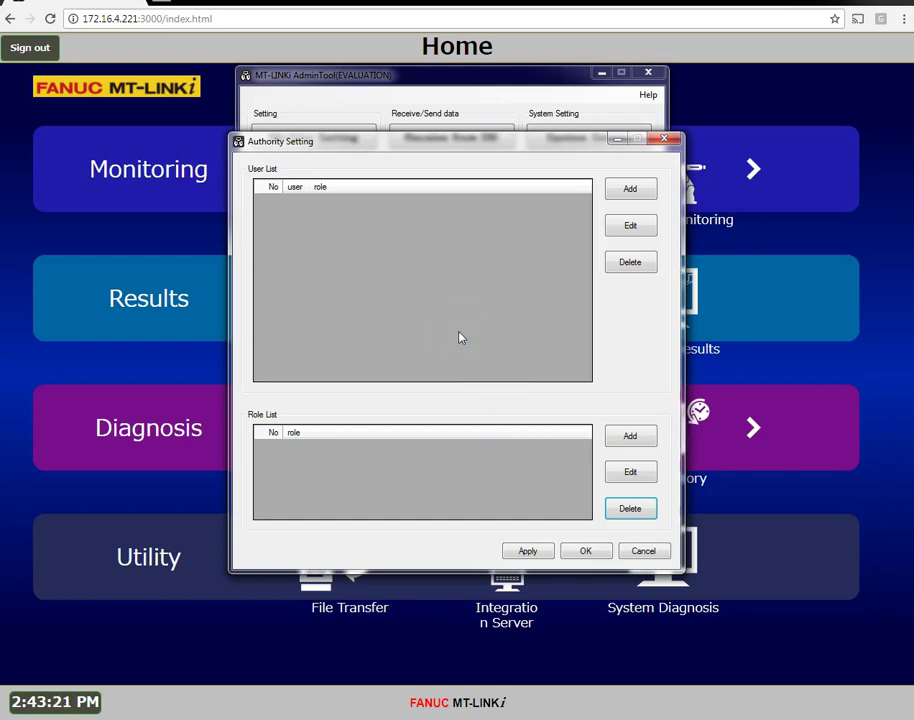
Step: Add a role named Admin with Read/Write on the Machine_Shop group and both layouts
click(630, 435)
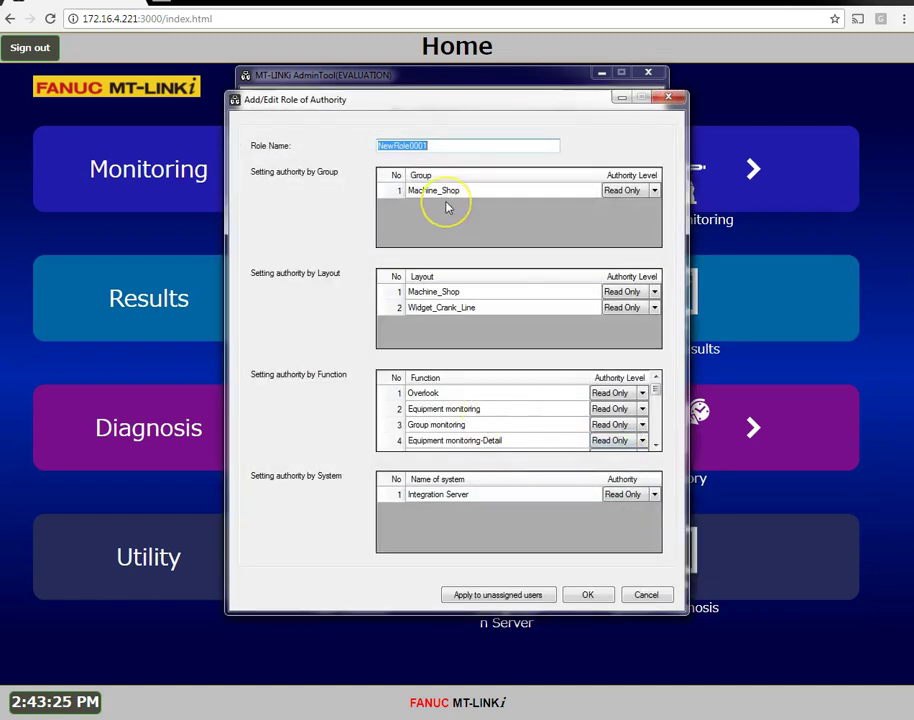
text(Admin)
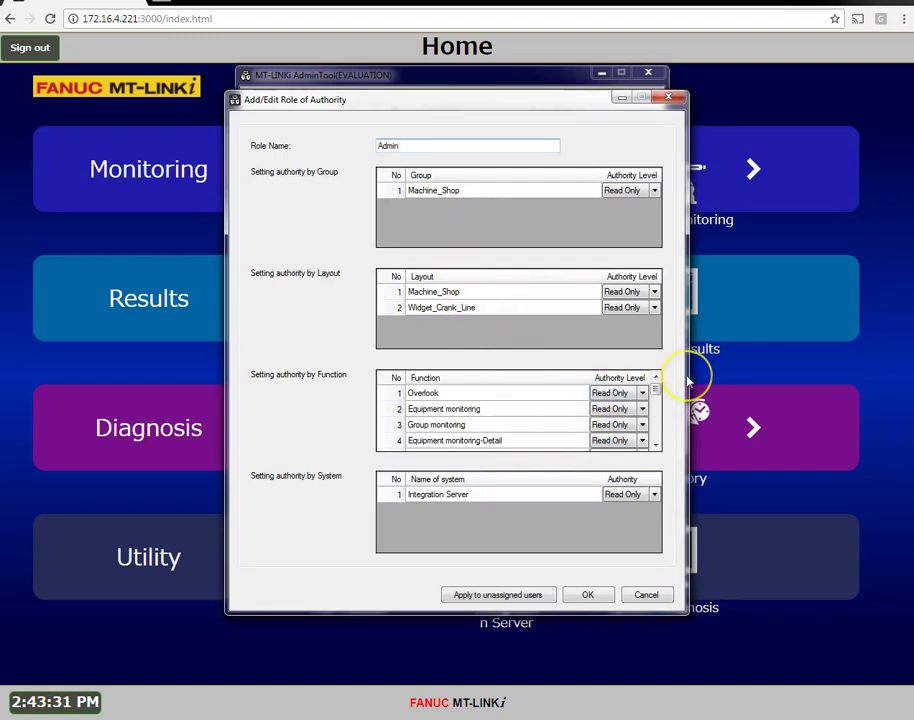
click(621, 293)
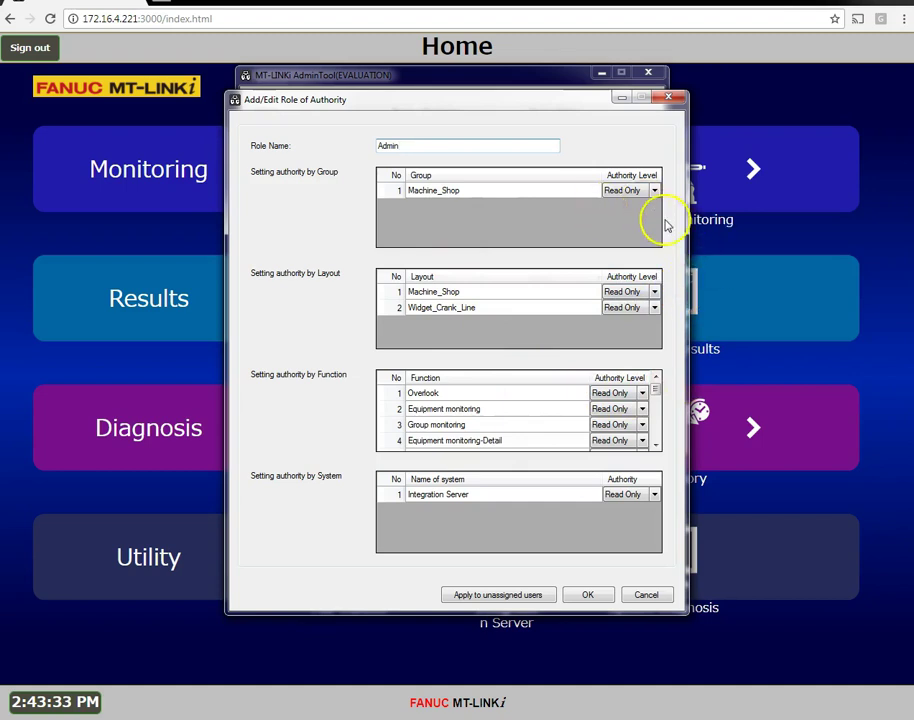
click(655, 190)
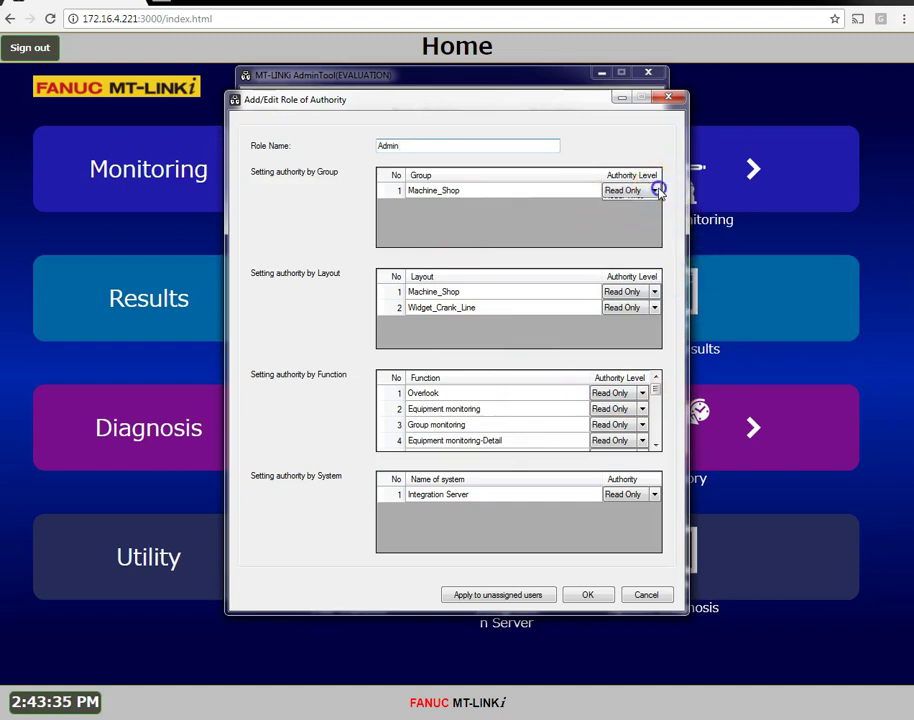
click(626, 221)
click(620, 291)
click(655, 291)
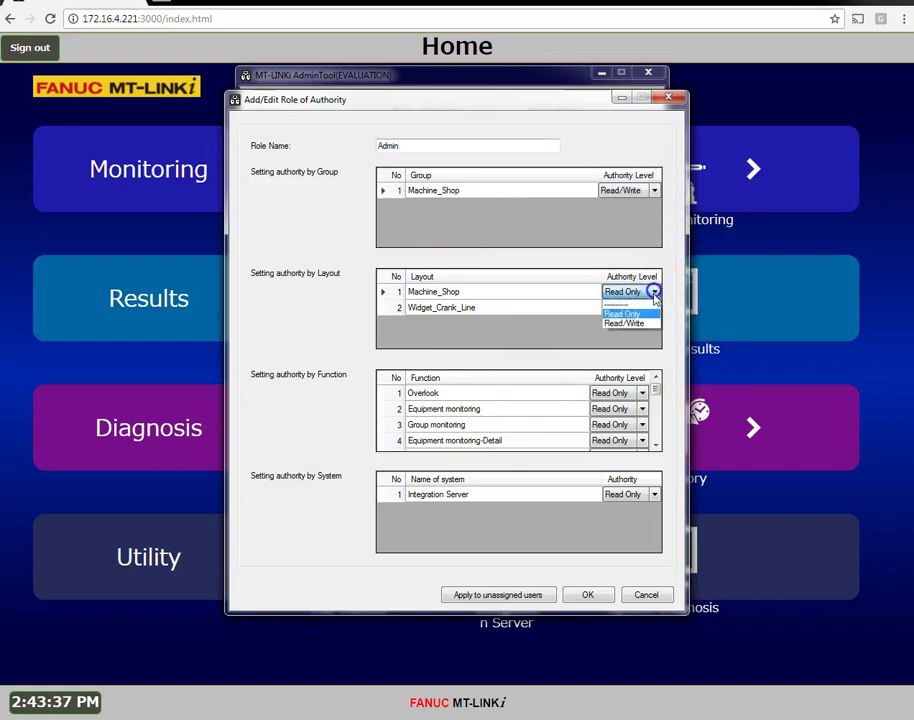
click(640, 324)
click(655, 307)
click(640, 340)
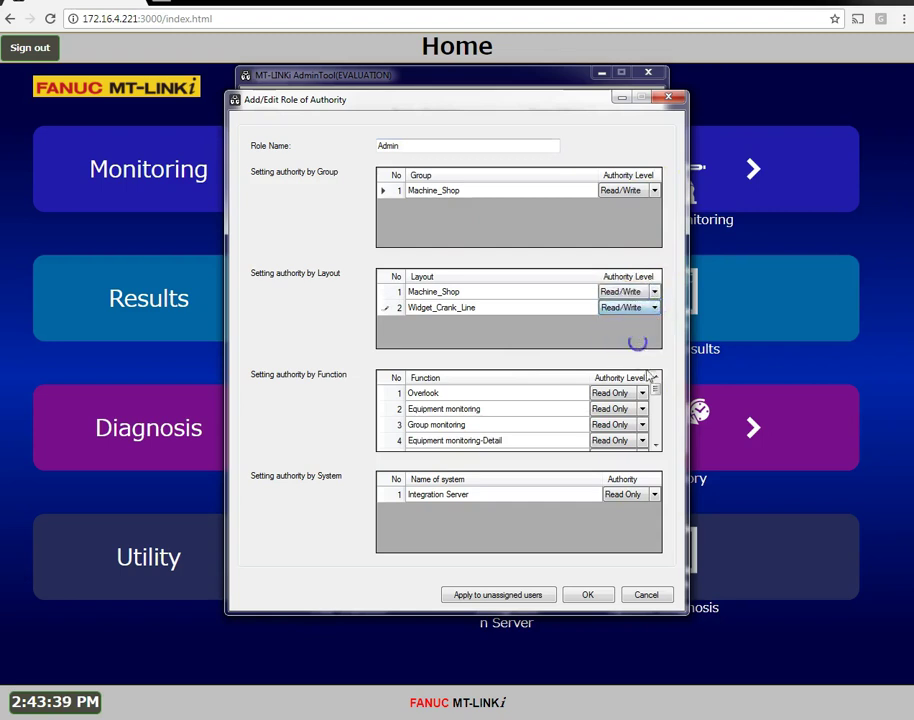
Step: Give Overlook, Equipment monitoring, Group monitoring, Equipment monitoring-Detail and Signal Monitoring Read/Write access
click(643, 393)
click(622, 425)
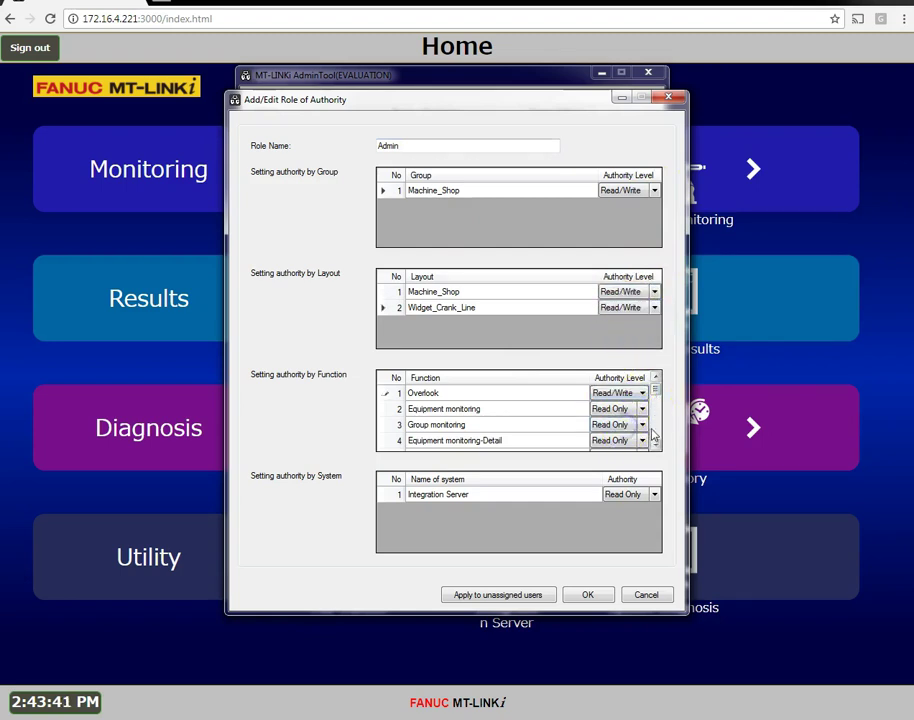
click(641, 410)
click(642, 409)
click(624, 440)
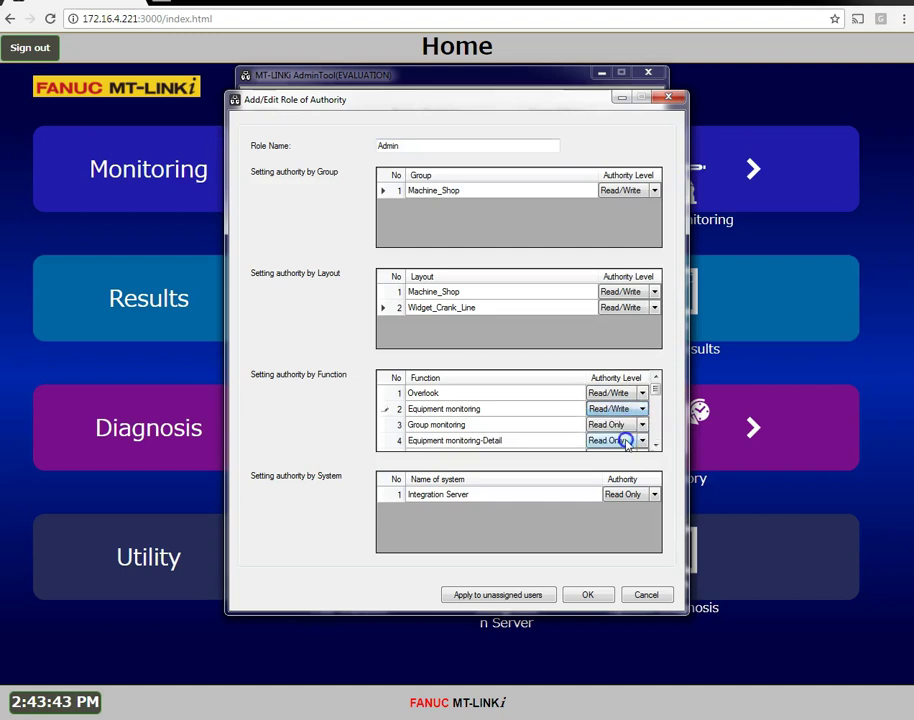
click(641, 425)
click(622, 447)
click(641, 441)
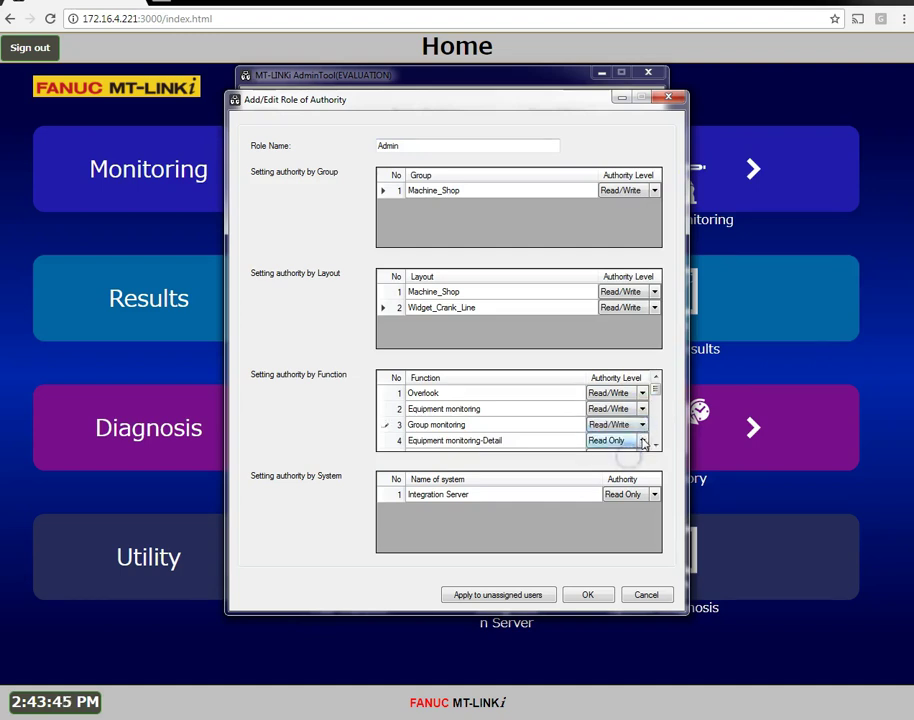
click(641, 441)
click(618, 474)
click(656, 444)
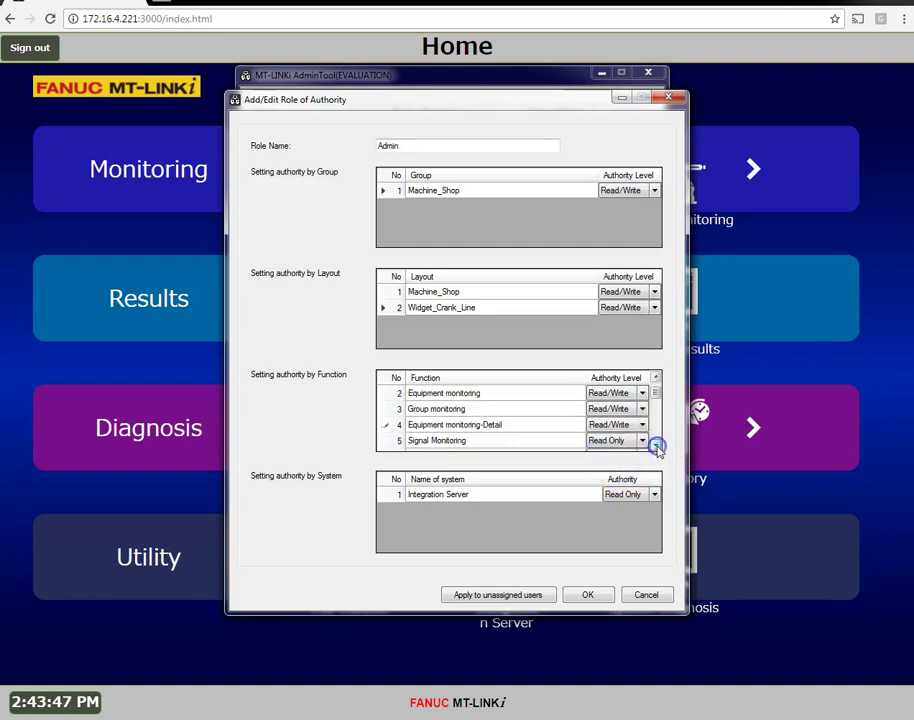
click(656, 444)
click(641, 427)
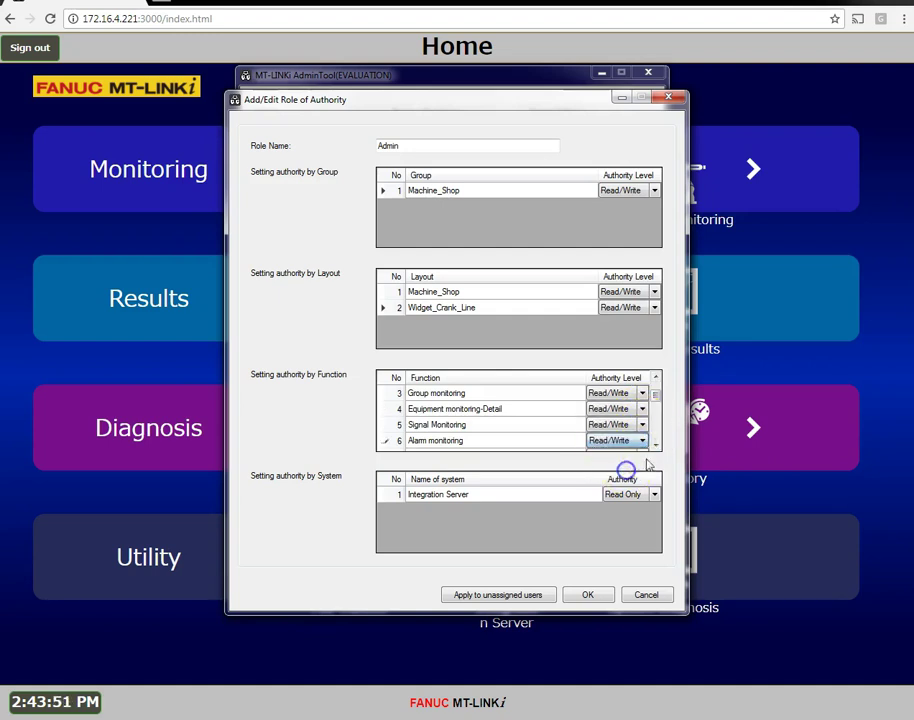
Step: Set Alarm History, Report Output, File Transfer and SERVO VIEWER Linkage to Read/Write, leaving Integration Server Read Only
click(655, 449)
click(655, 449)
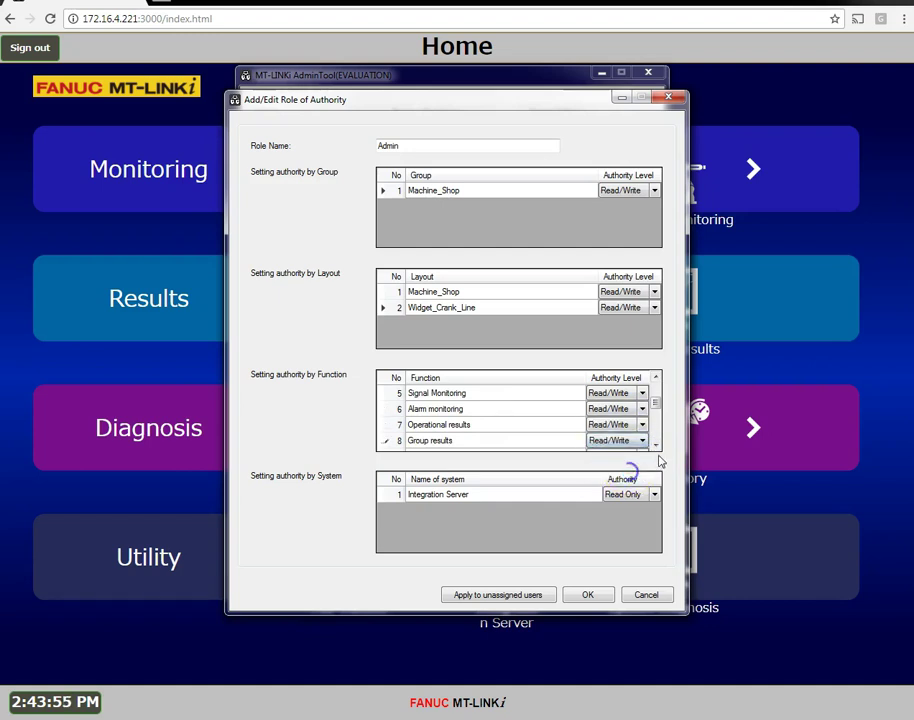
click(655, 449)
click(643, 441)
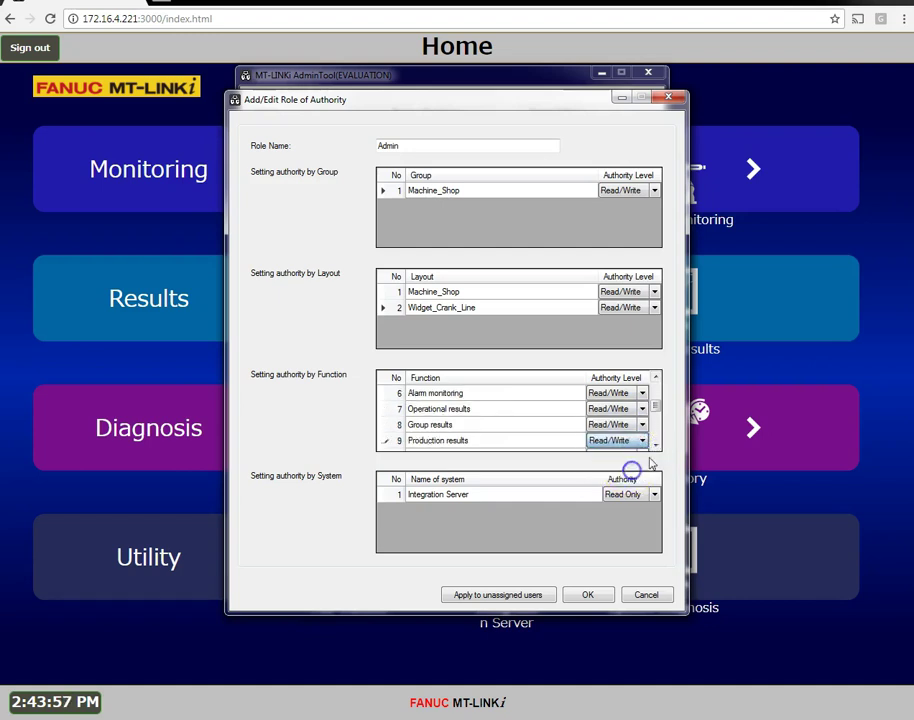
click(655, 447)
click(655, 447)
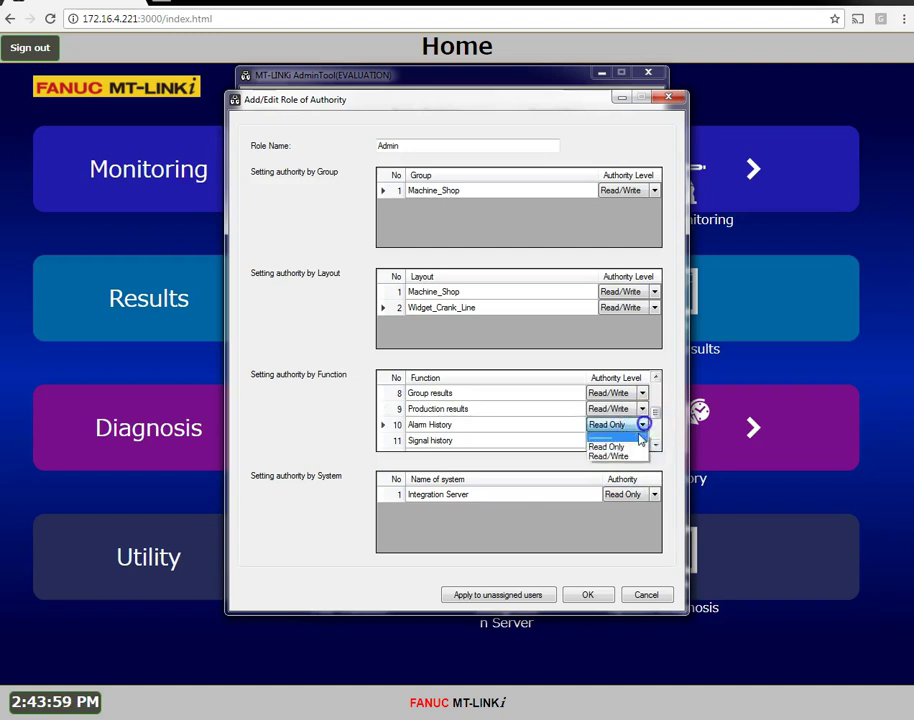
click(629, 456)
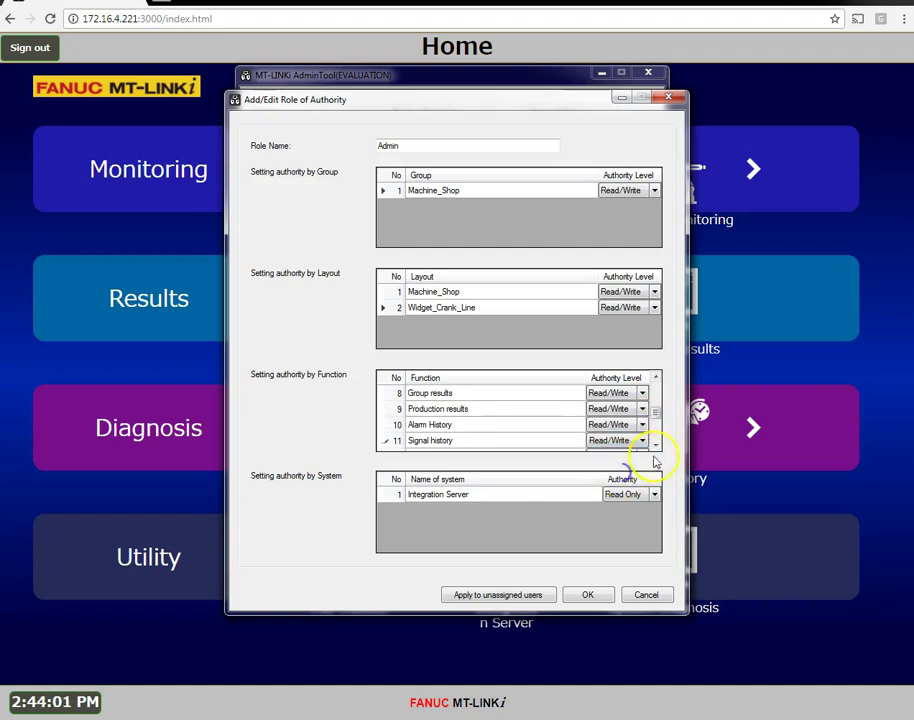
click(655, 447)
click(655, 447)
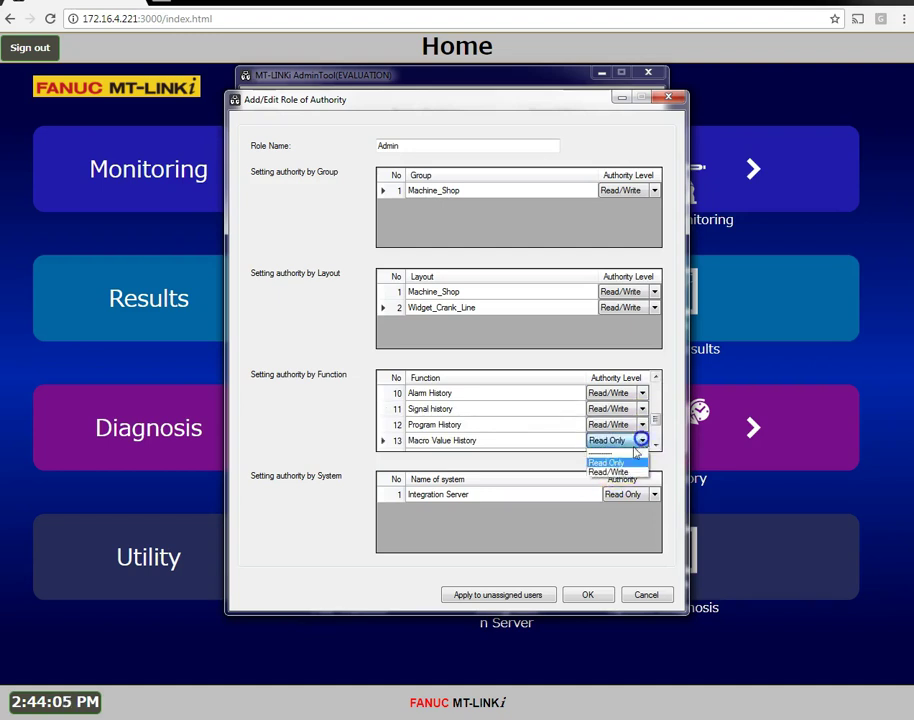
click(655, 446)
click(655, 446)
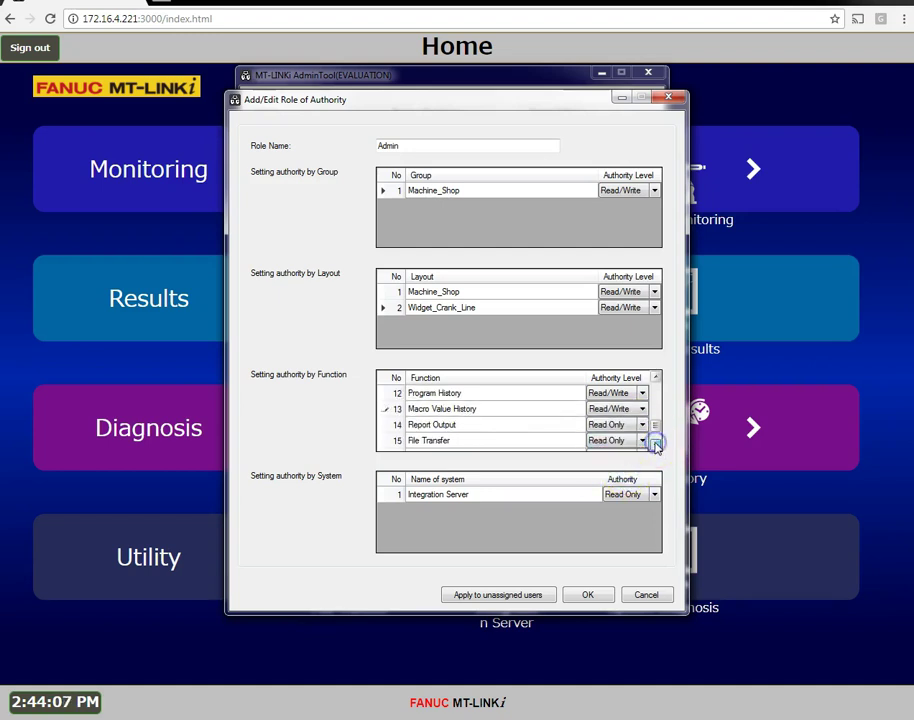
click(642, 424)
click(625, 452)
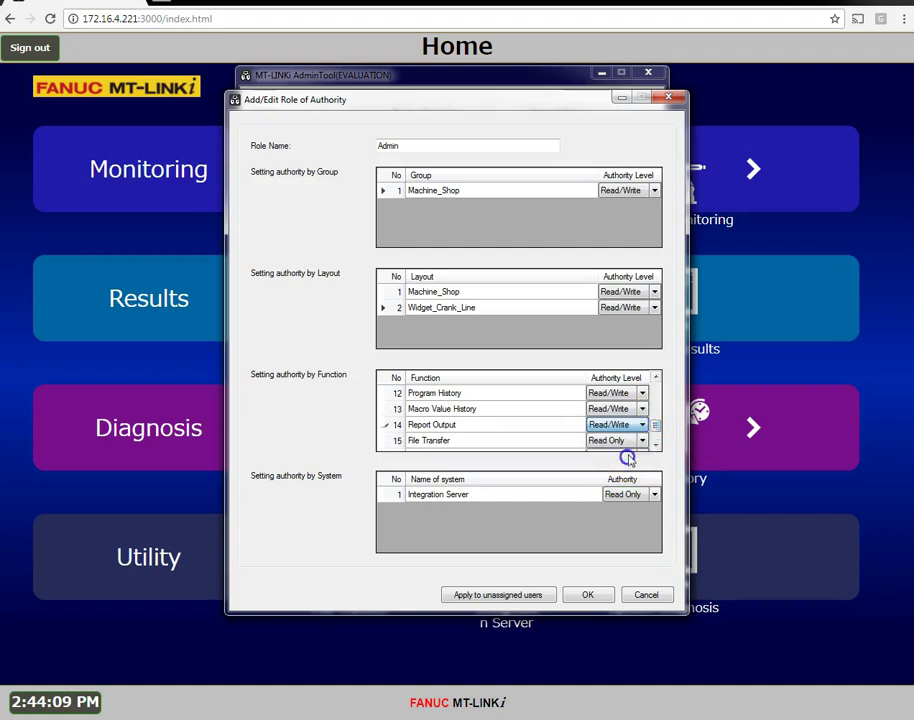
click(642, 440)
click(624, 471)
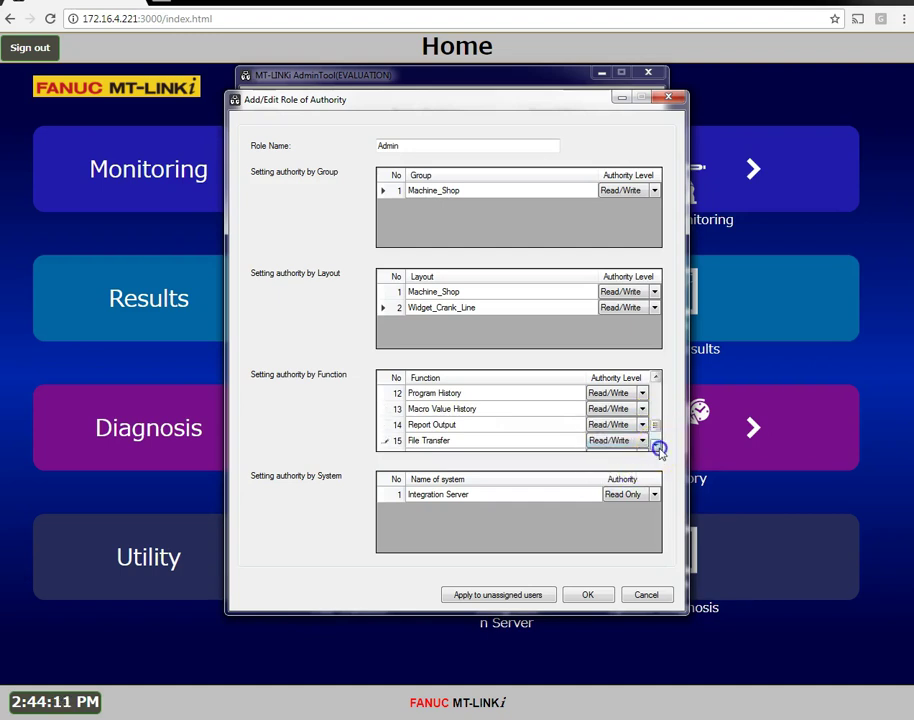
click(656, 447)
click(656, 447)
click(651, 442)
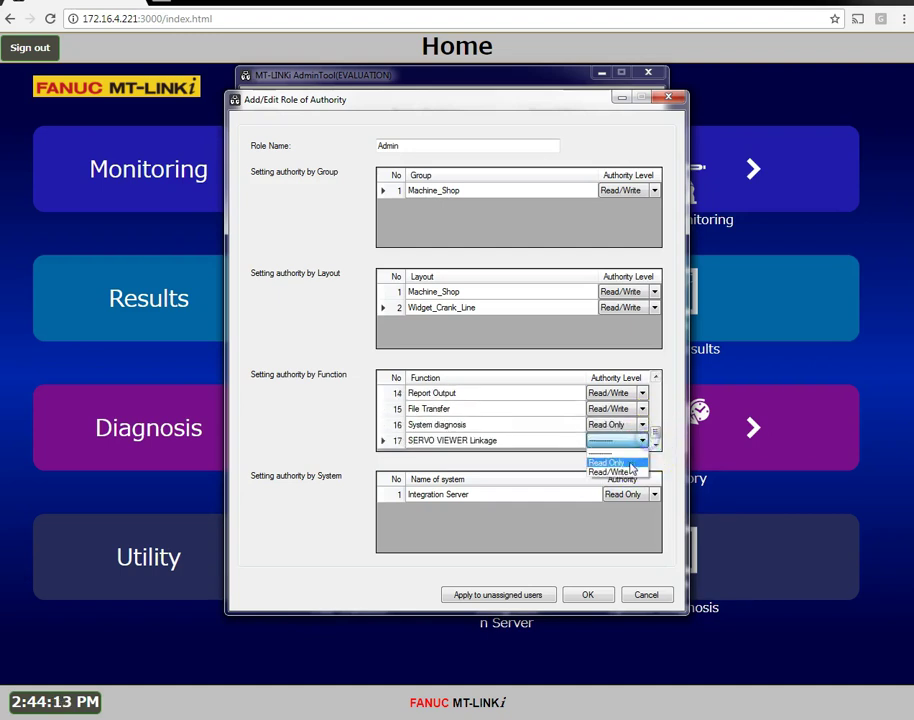
click(626, 469)
click(655, 494)
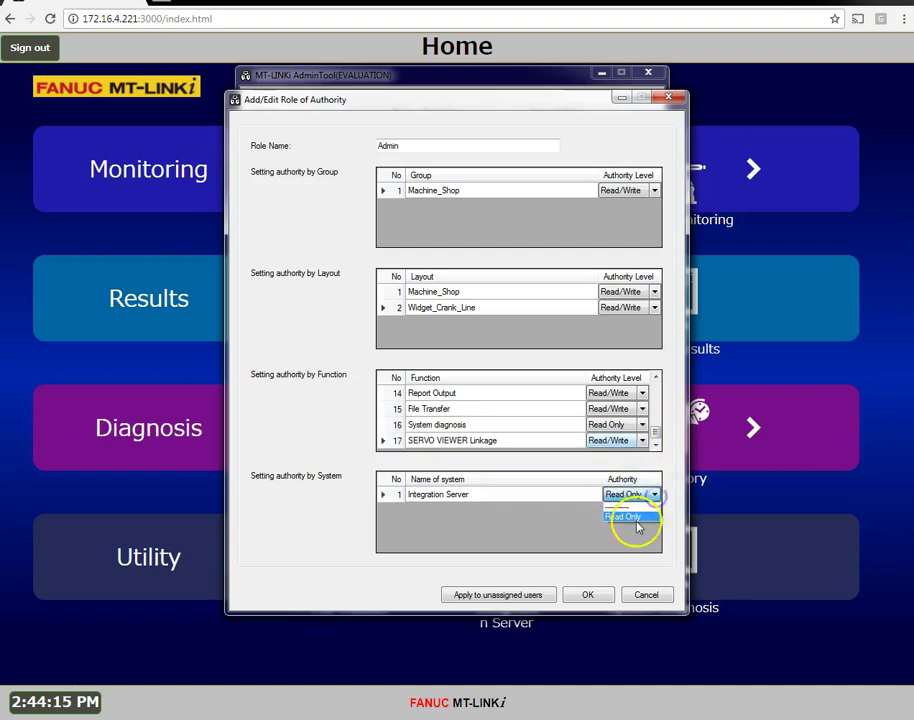
click(637, 518)
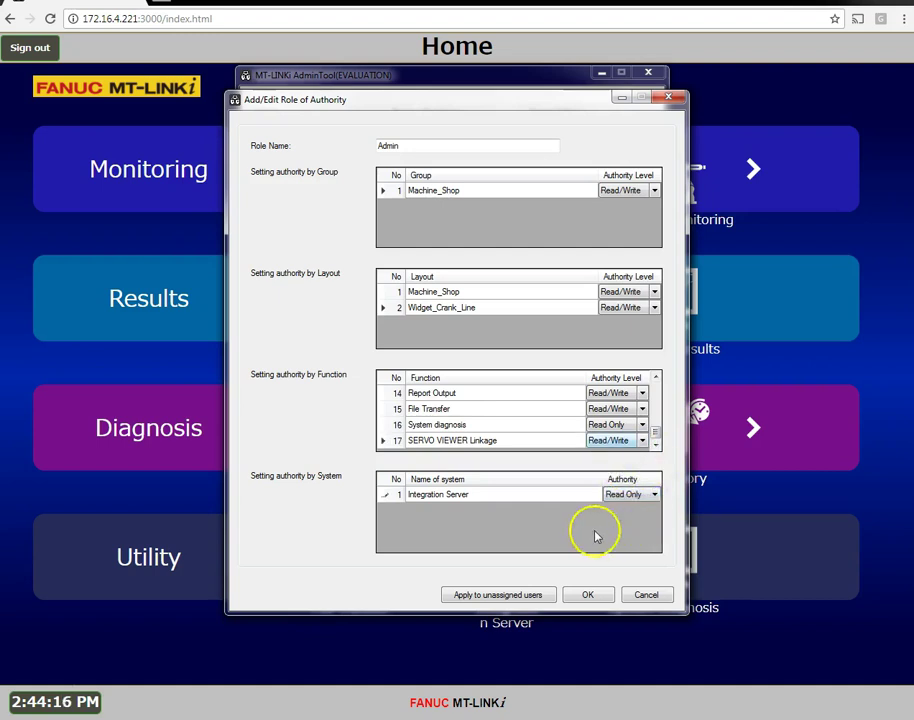
Step: Save the Admin role, then start a Technician role with SERVO VIEWER Linkage at Read/Write
click(587, 595)
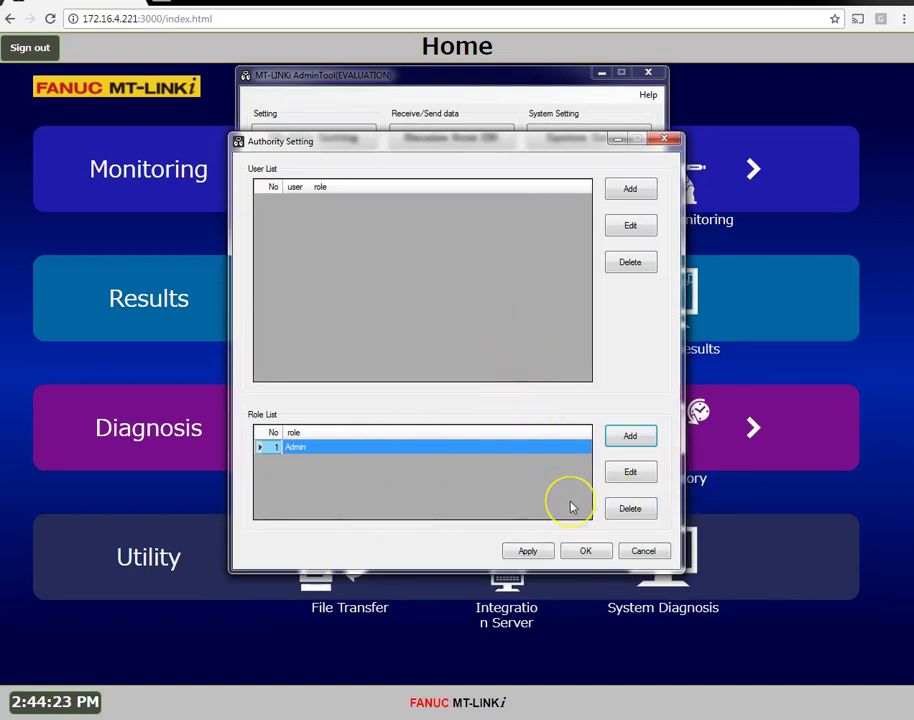
click(630, 436)
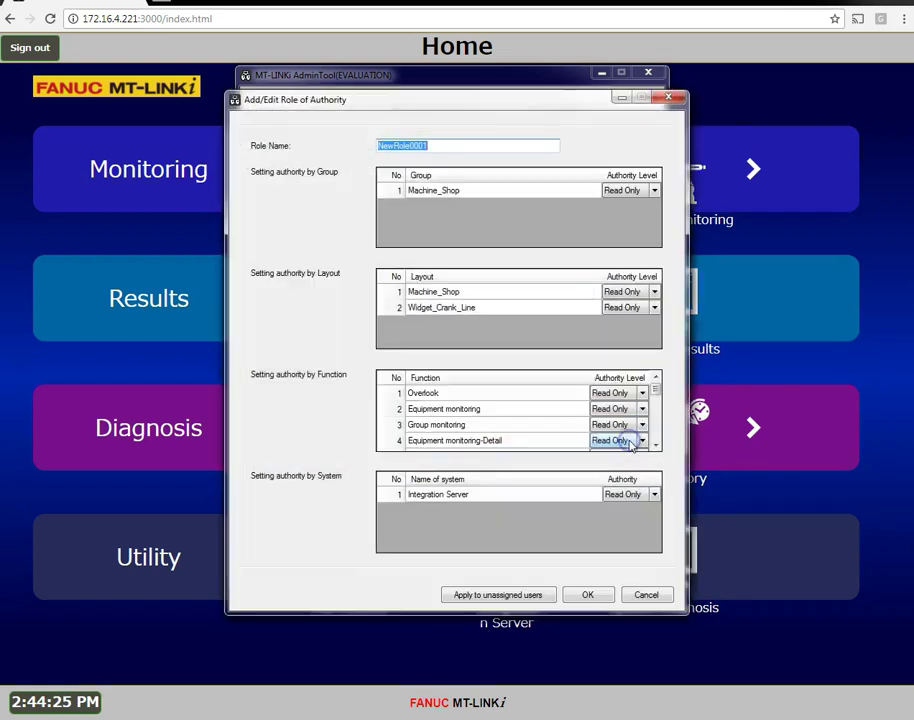
text(T)
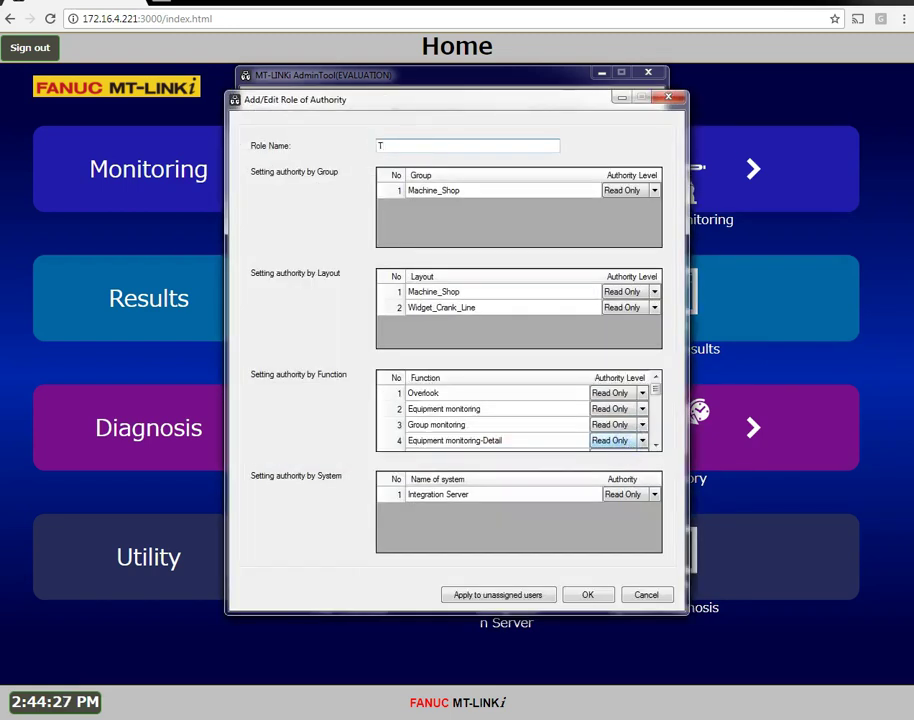
text(echnician)
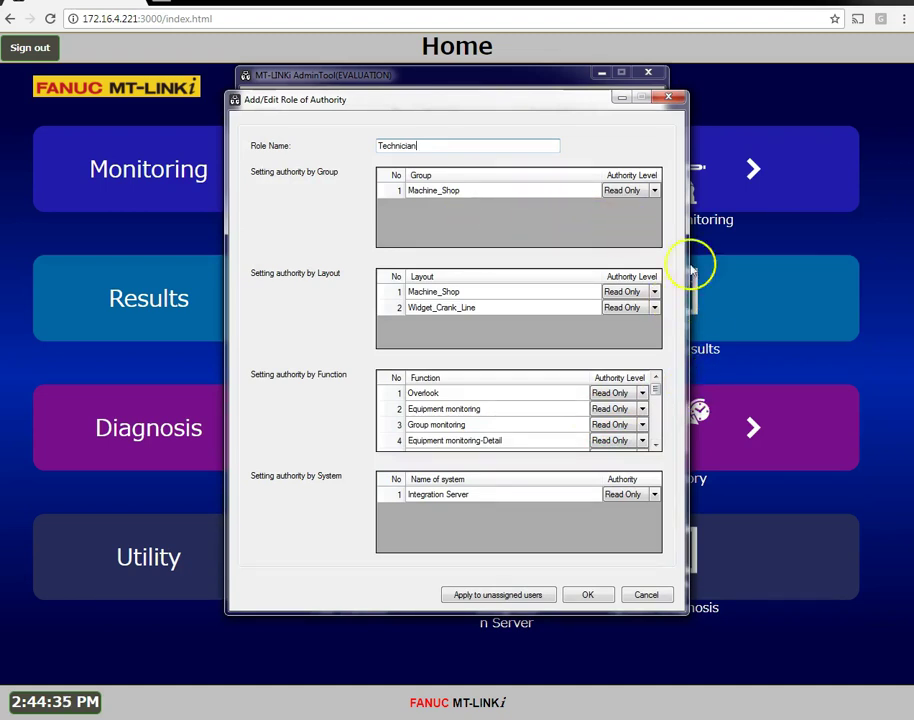
drag(657, 393, 656, 446)
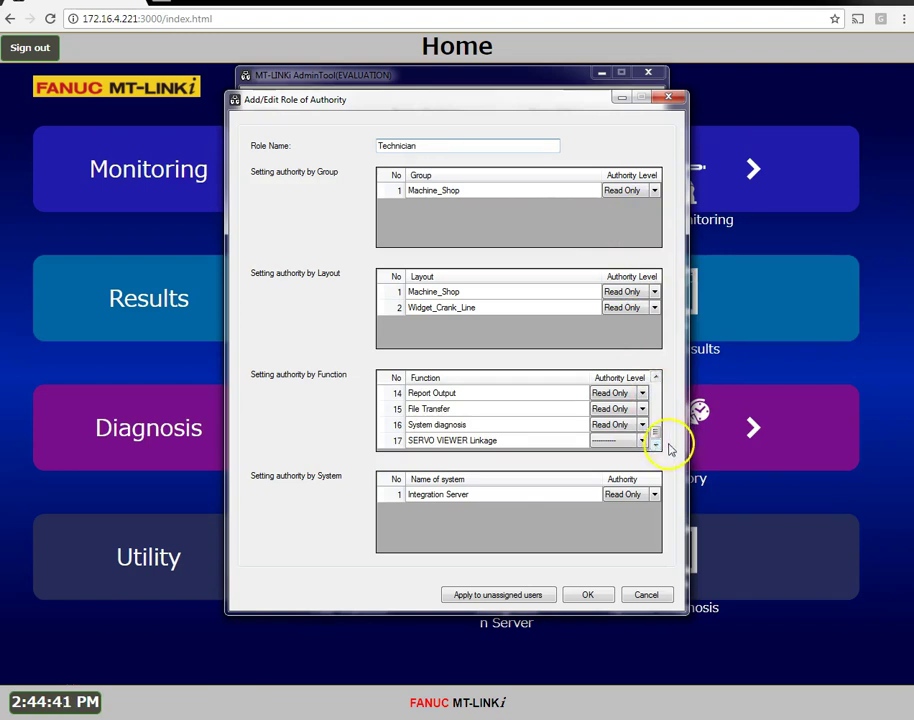
click(643, 442)
click(644, 442)
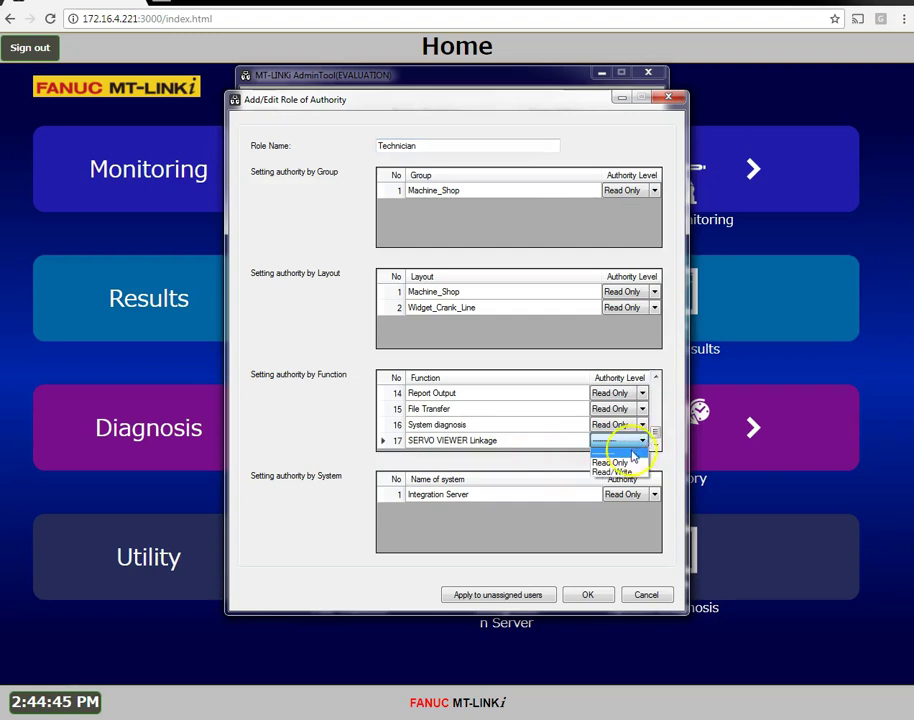
click(626, 472)
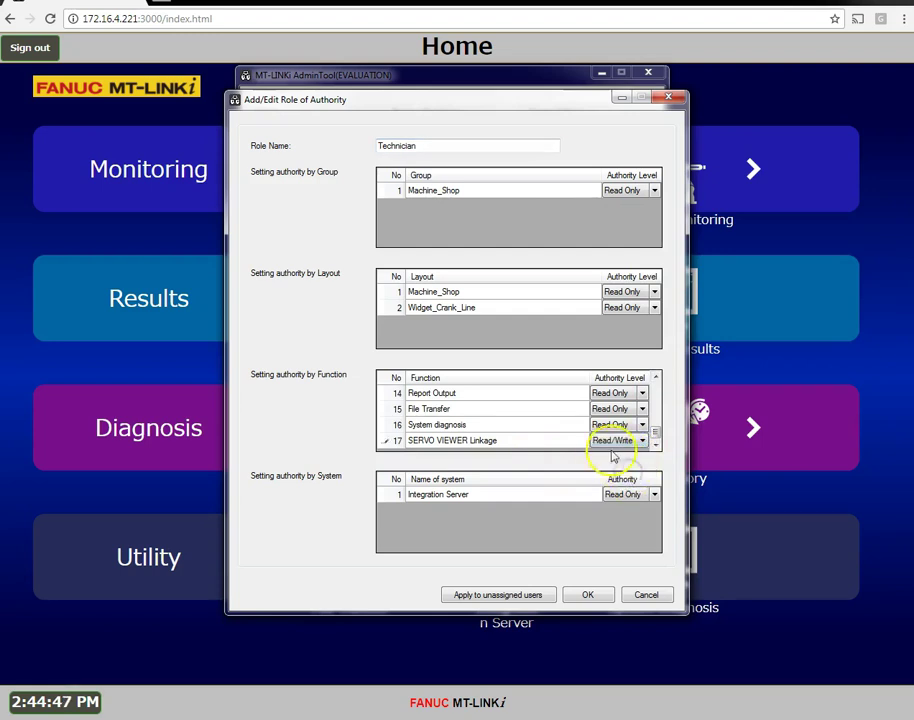
Step: Keep File Transfer Read Only, remove Report Output access, and save the Technician role
click(641, 410)
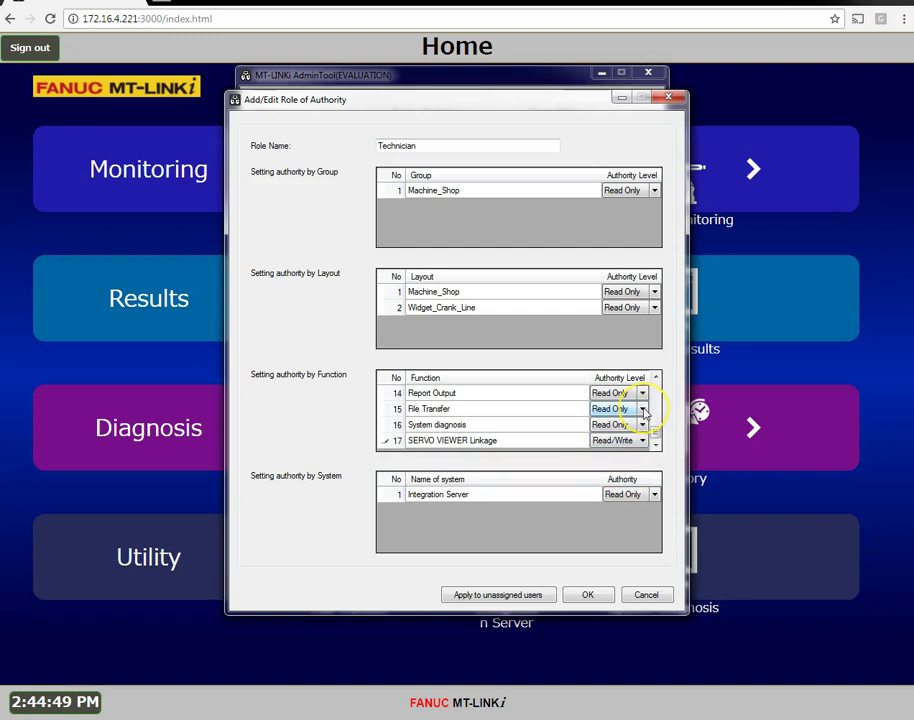
click(643, 410)
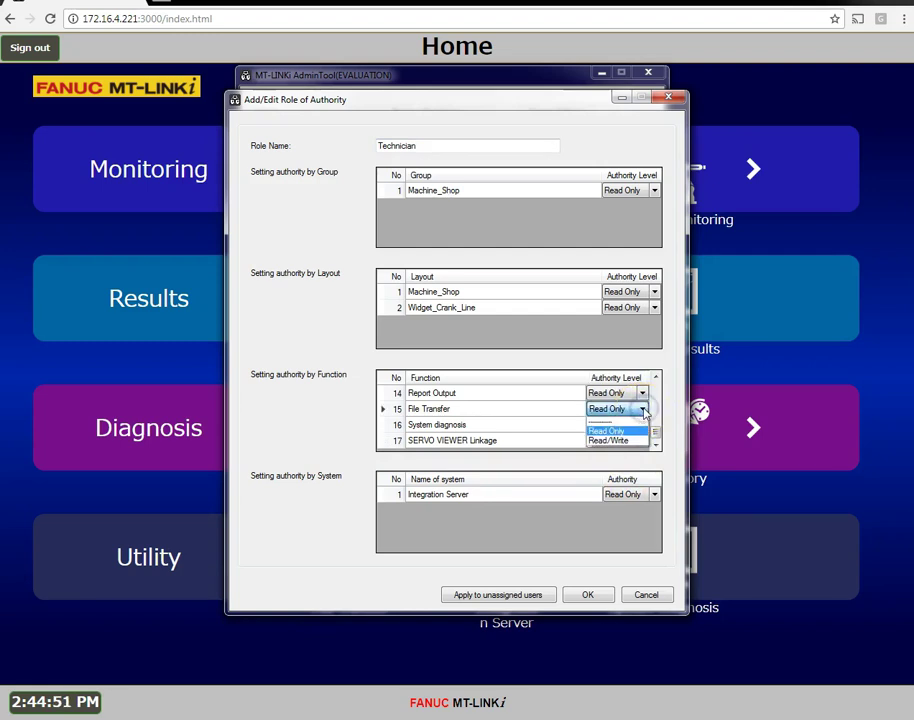
click(617, 432)
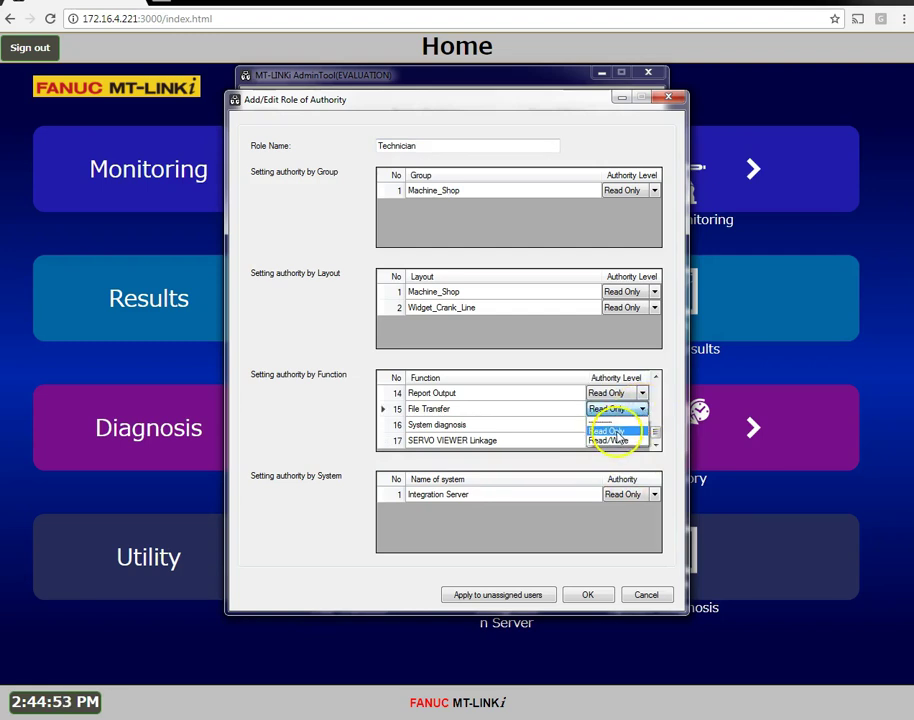
click(617, 432)
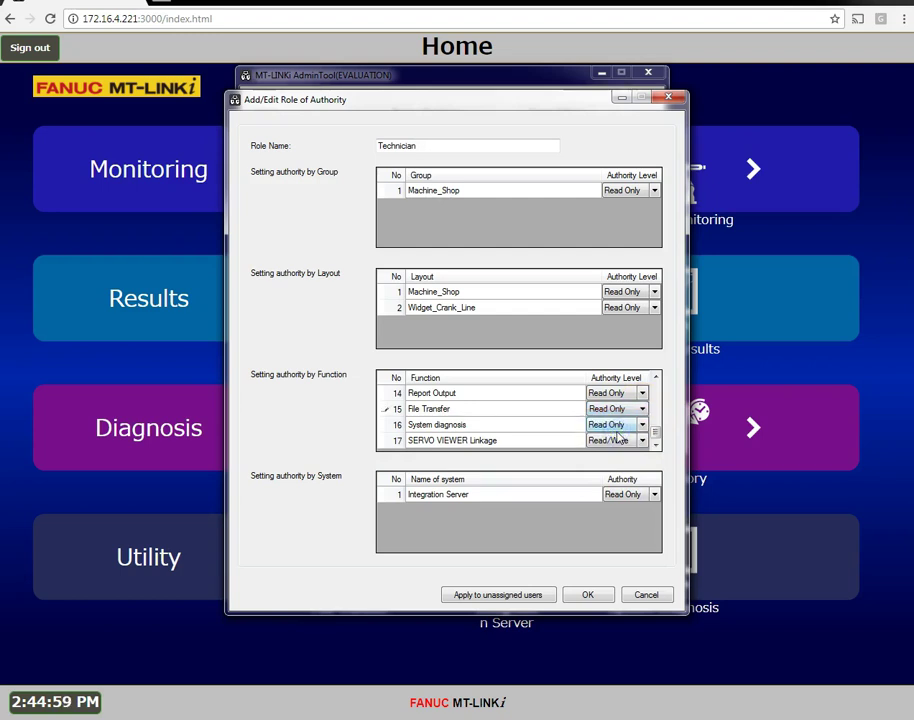
click(656, 378)
click(656, 378)
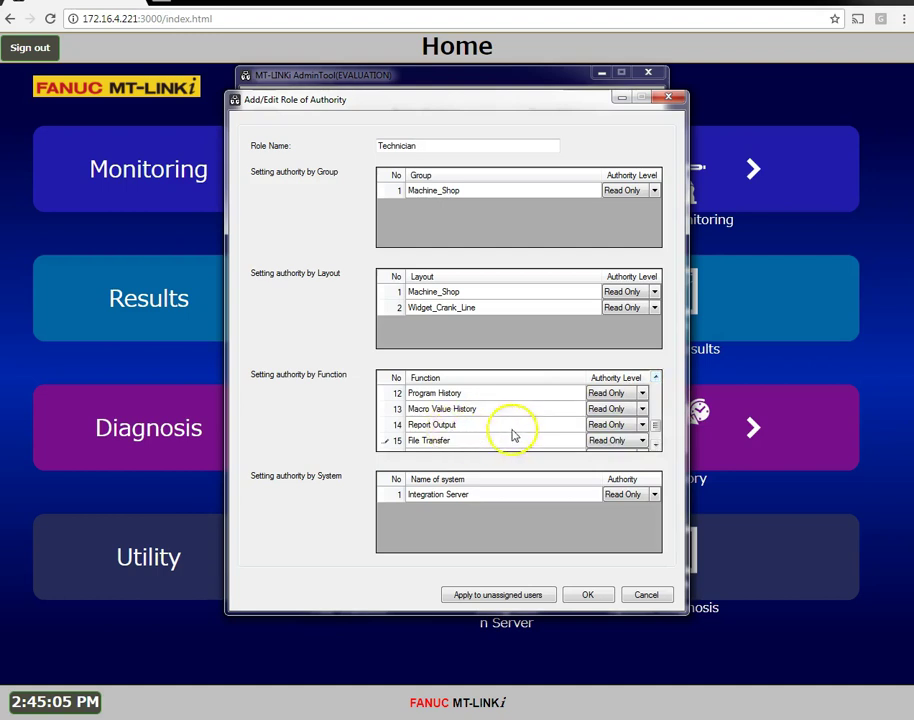
click(642, 425)
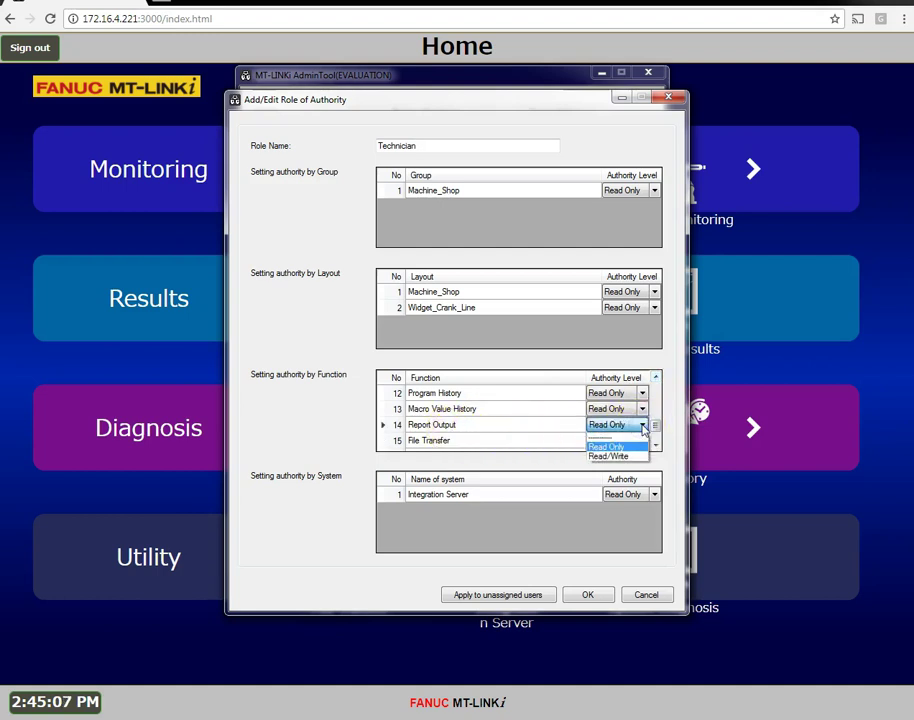
click(614, 437)
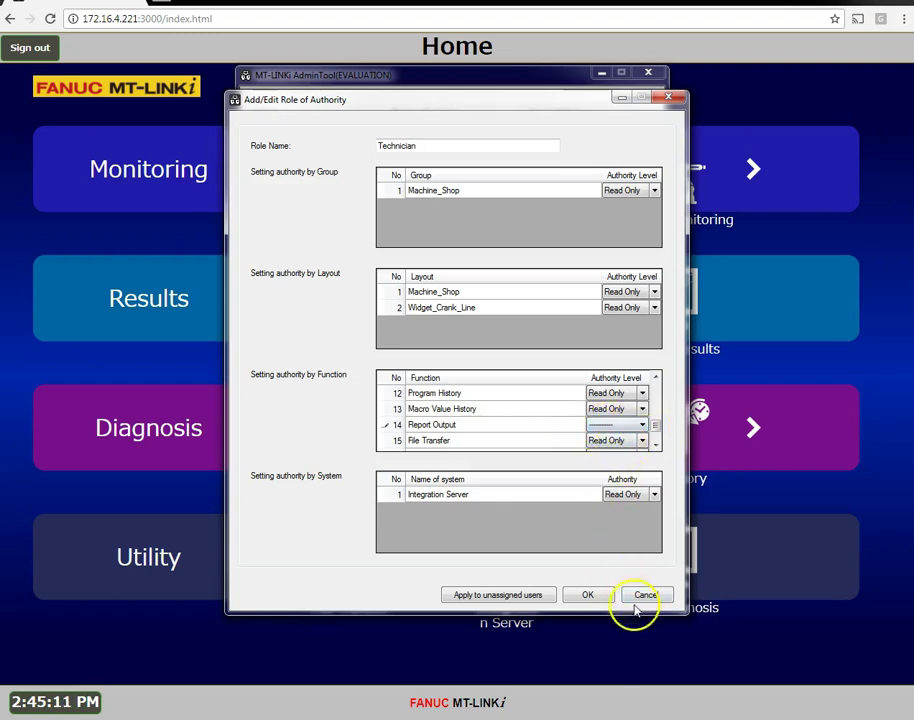
click(588, 595)
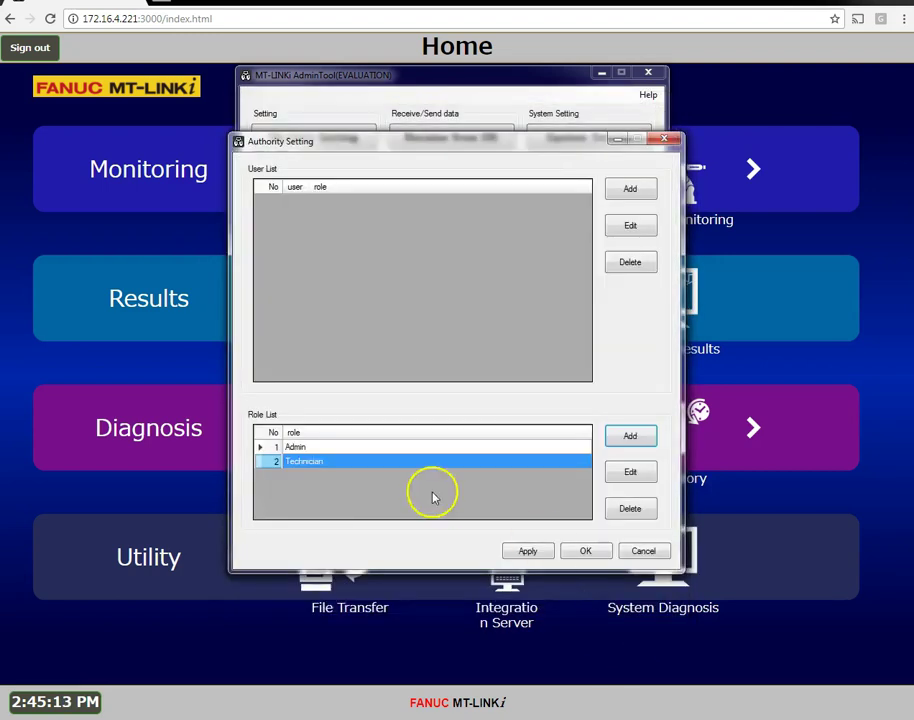
Step: Add a role named Production with File Transfer at Read/Write and save it
click(632, 436)
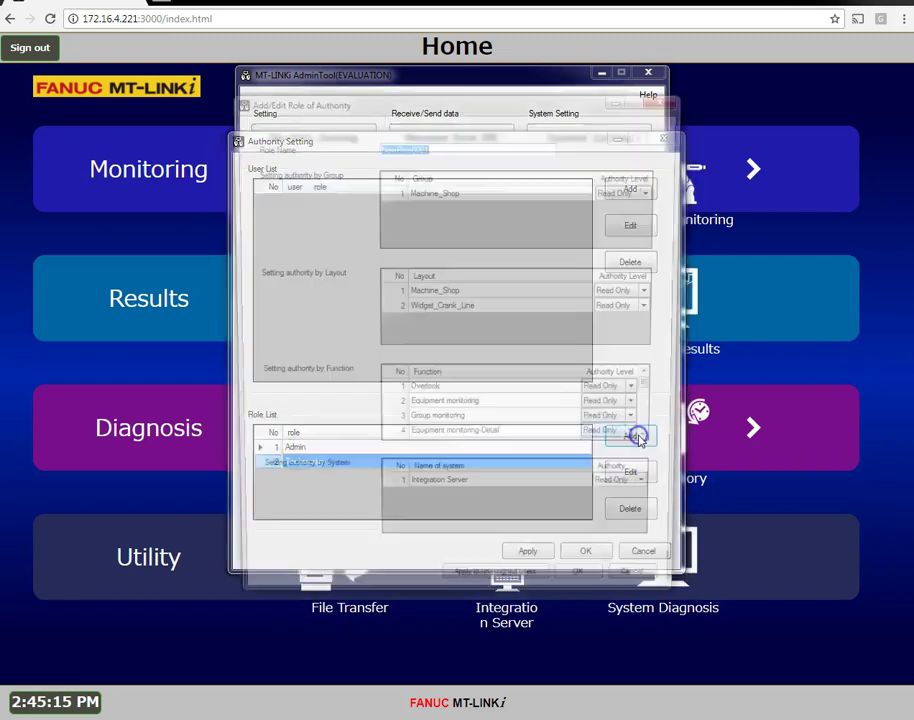
text(Production)
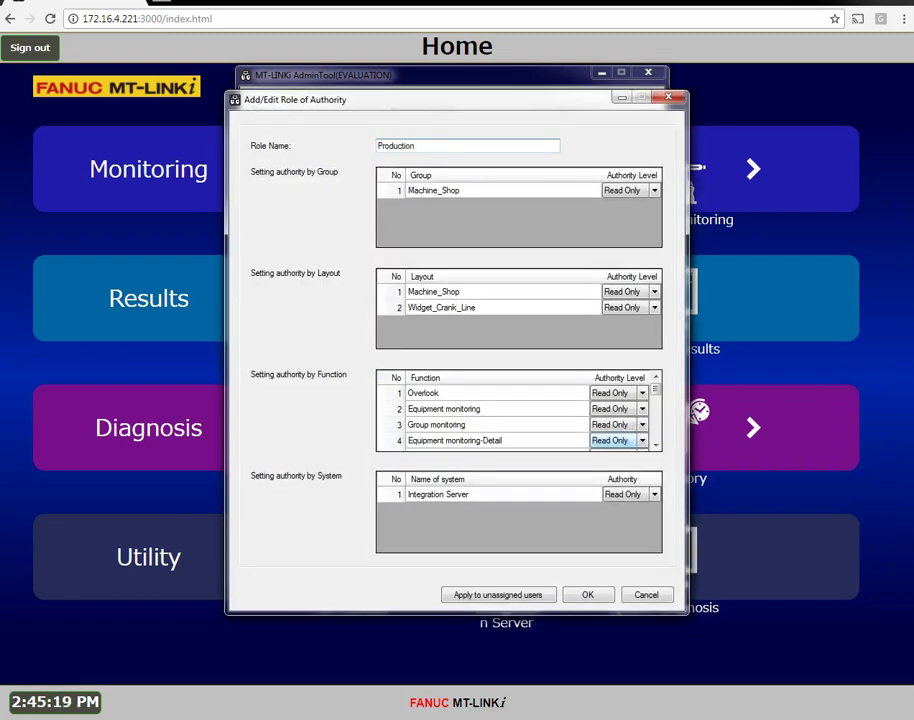
drag(653, 390, 657, 441)
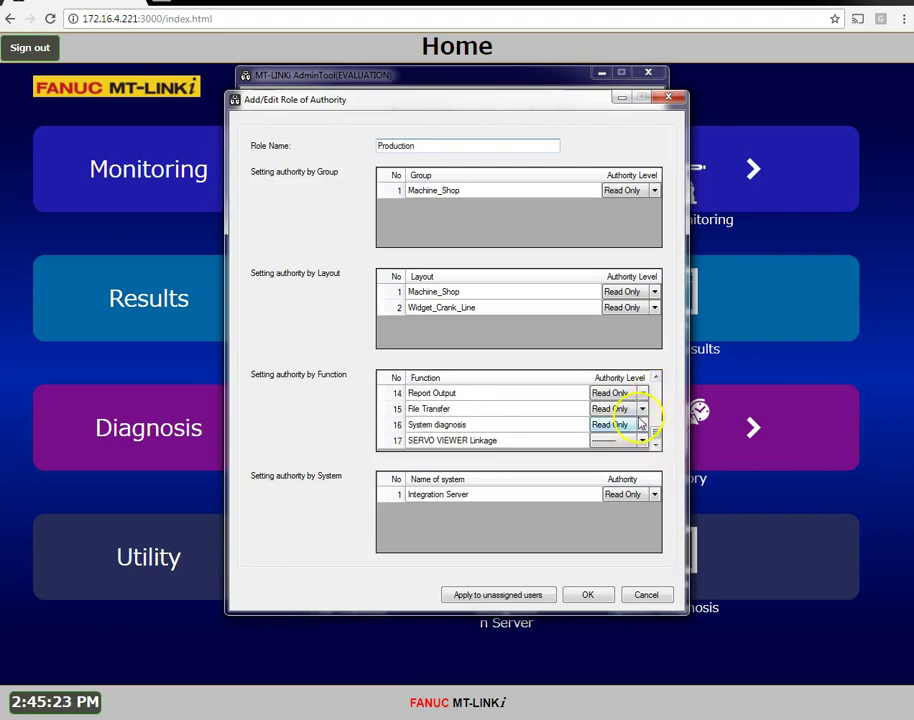
click(656, 377)
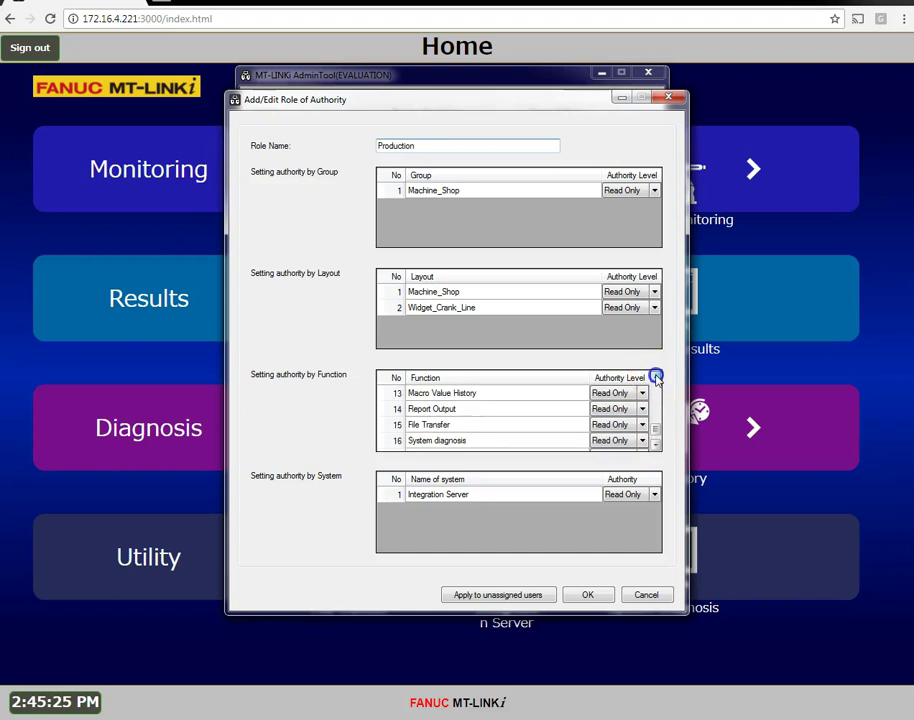
click(656, 377)
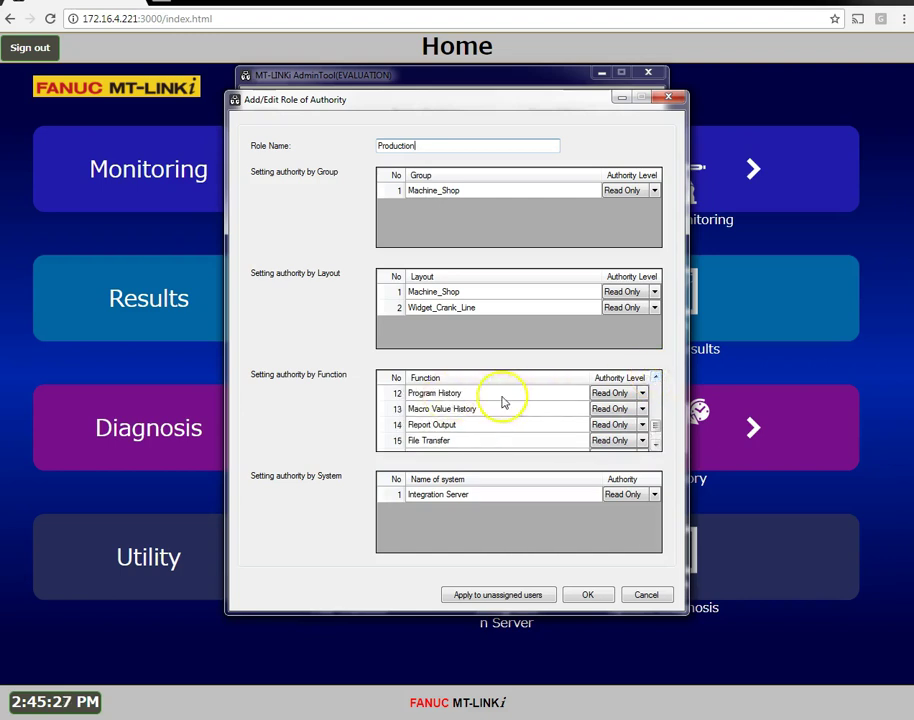
click(643, 427)
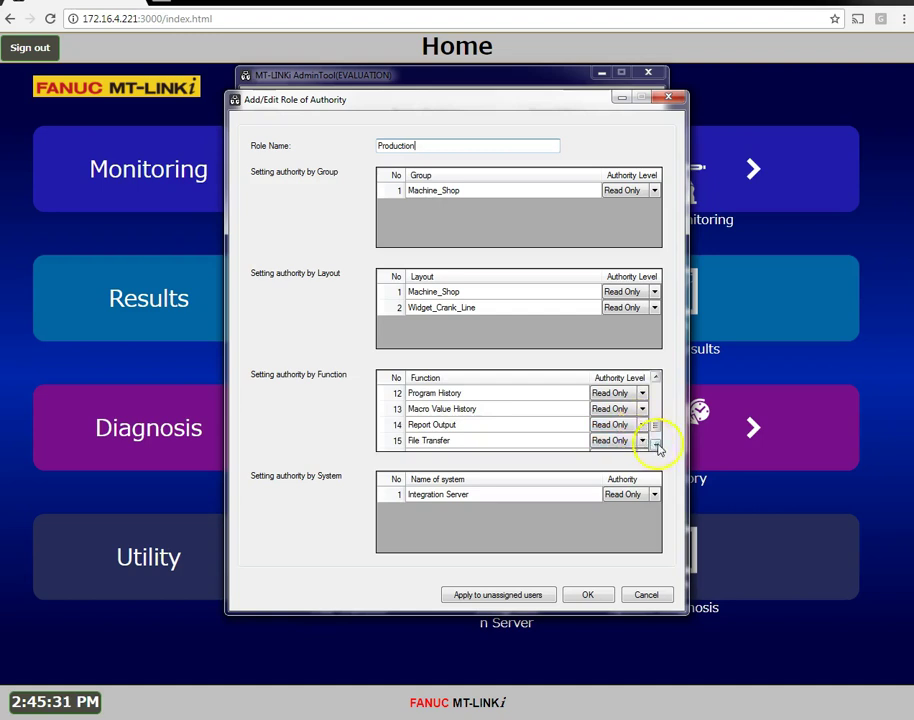
click(656, 446)
click(647, 431)
click(643, 426)
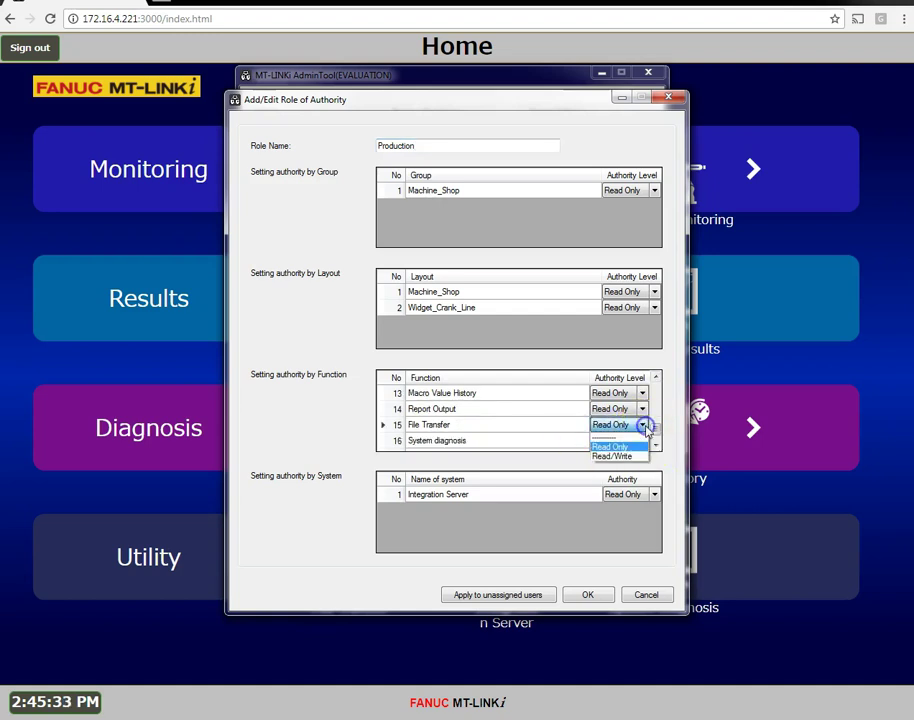
click(621, 454)
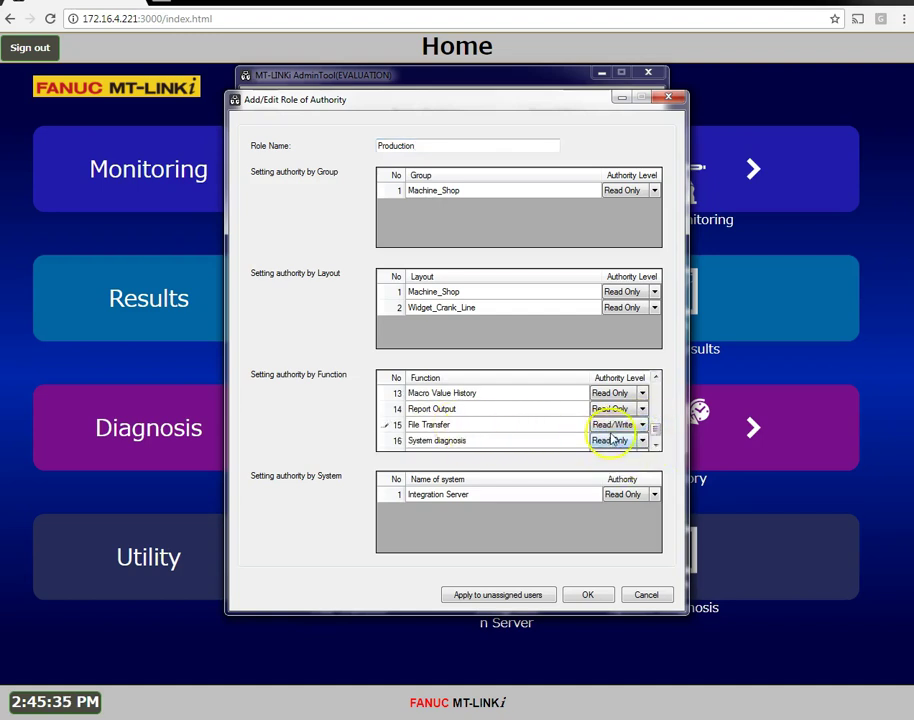
click(588, 596)
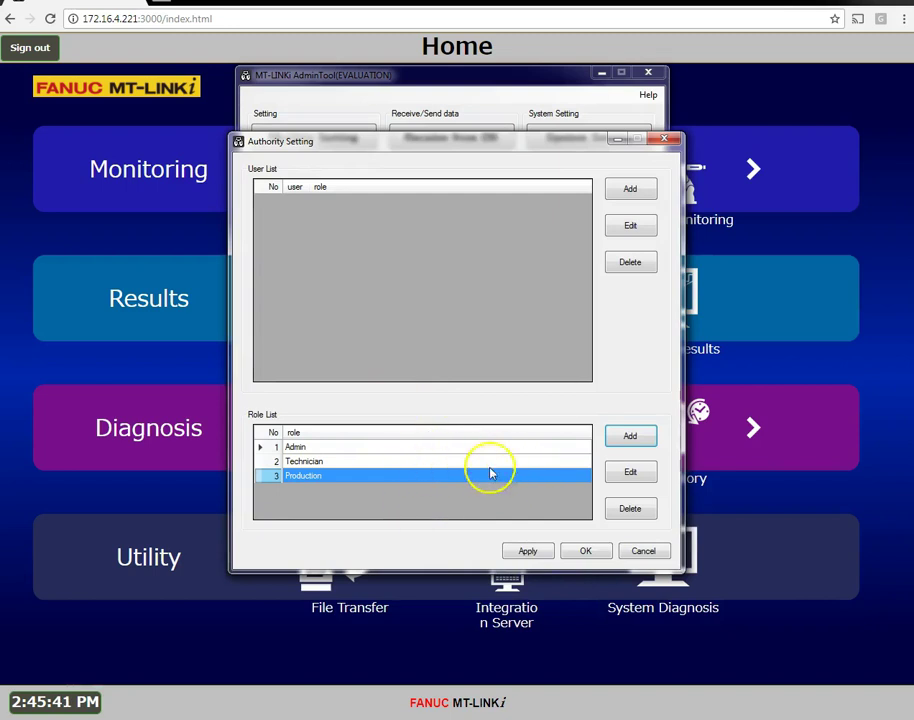
Step: Add user Admin with the Admin role and password enabled, then save it
click(631, 190)
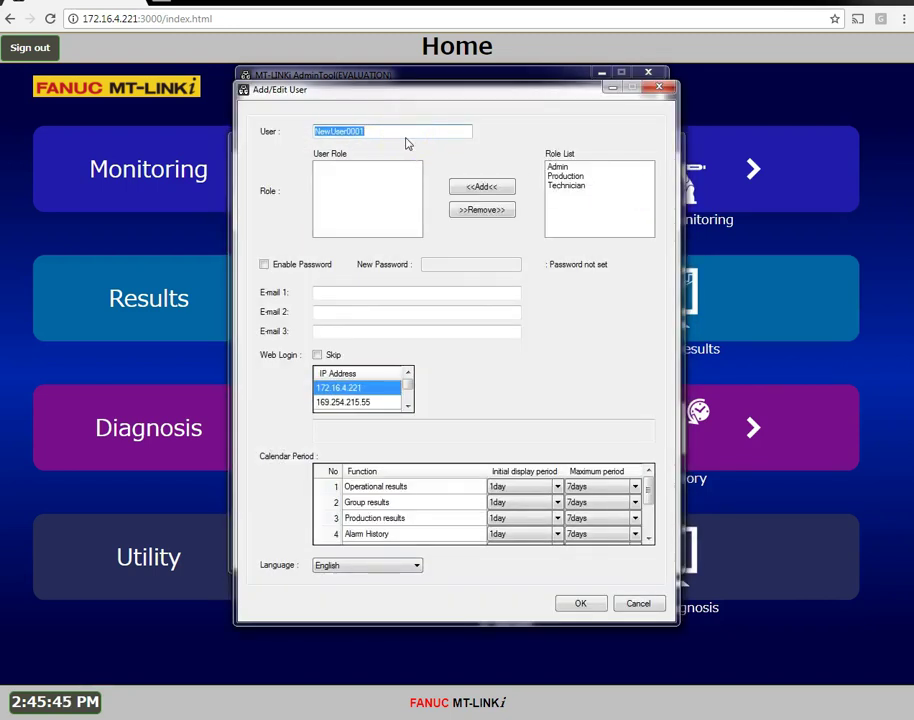
text(Admin)
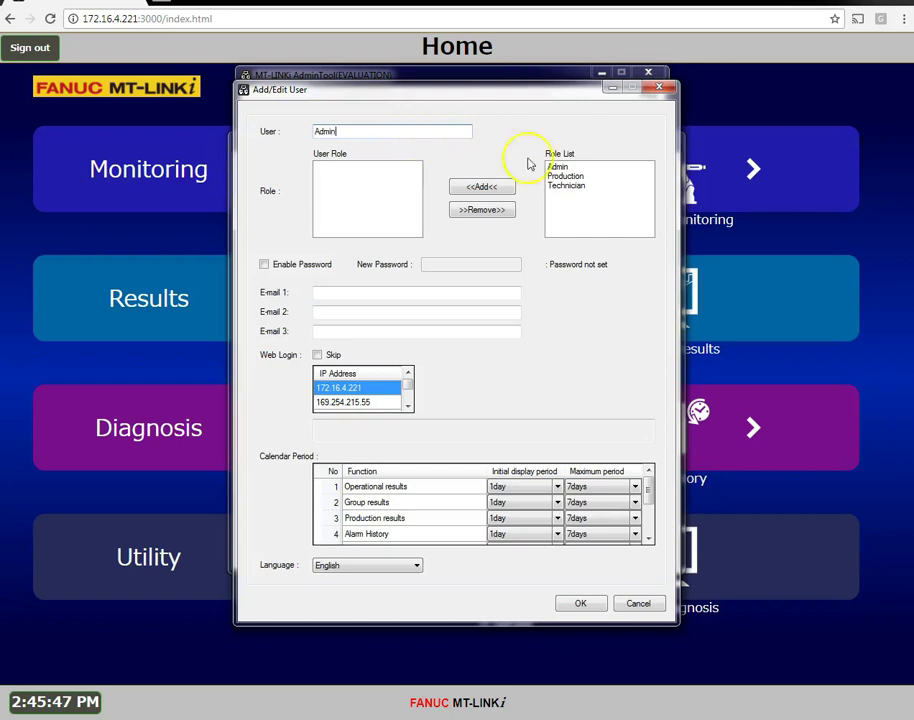
click(557, 167)
click(486, 188)
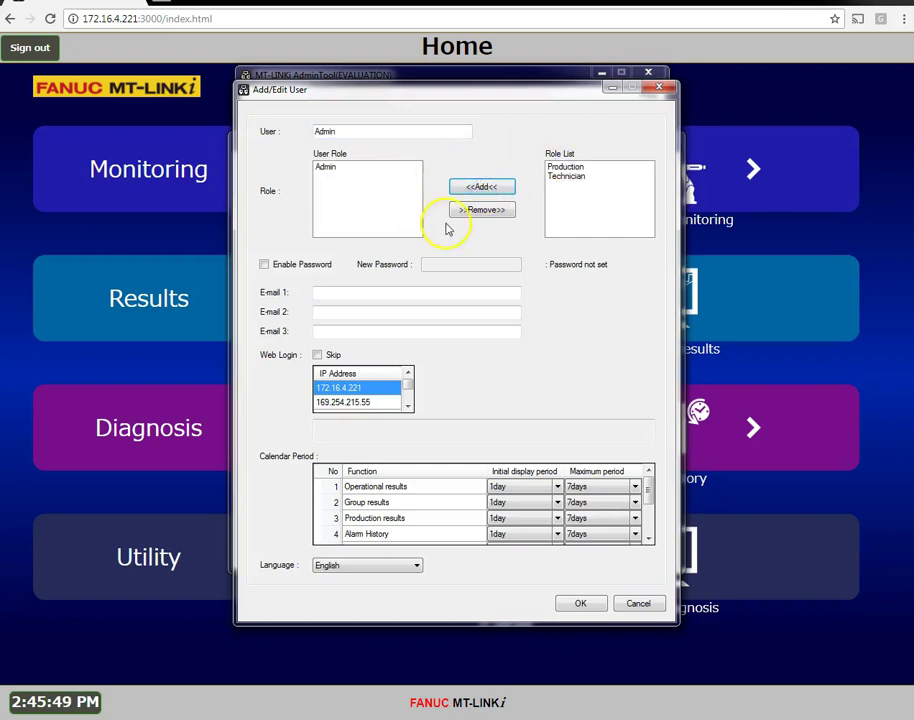
click(264, 265)
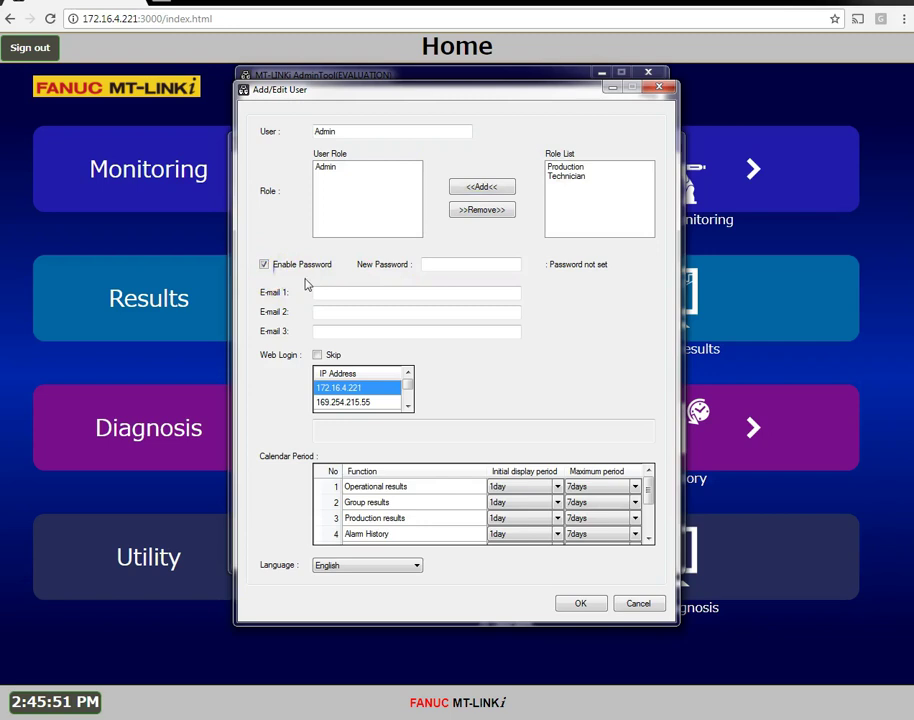
click(479, 264)
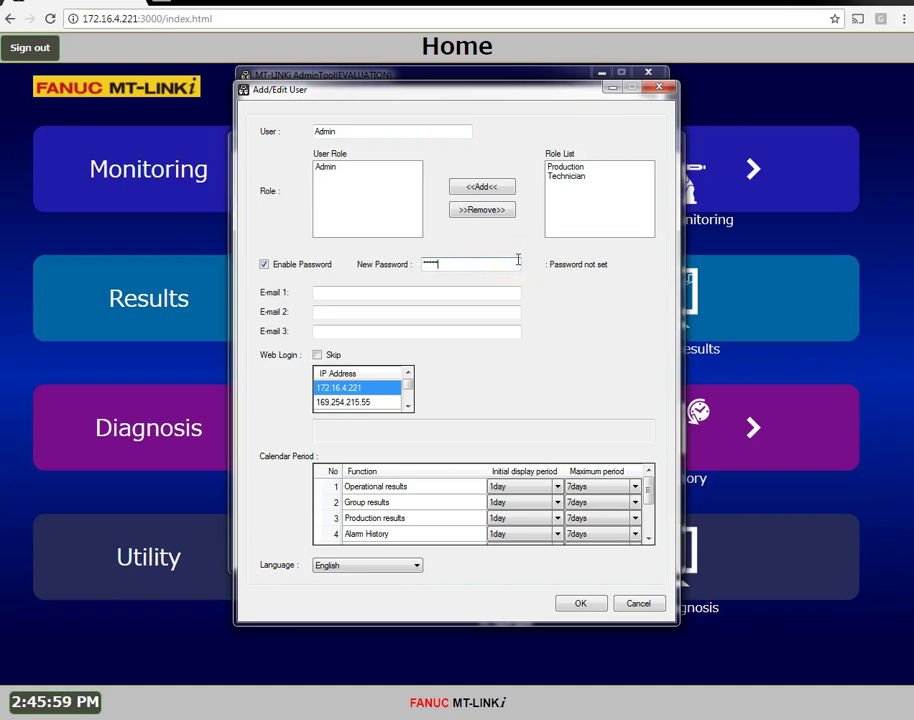
click(580, 605)
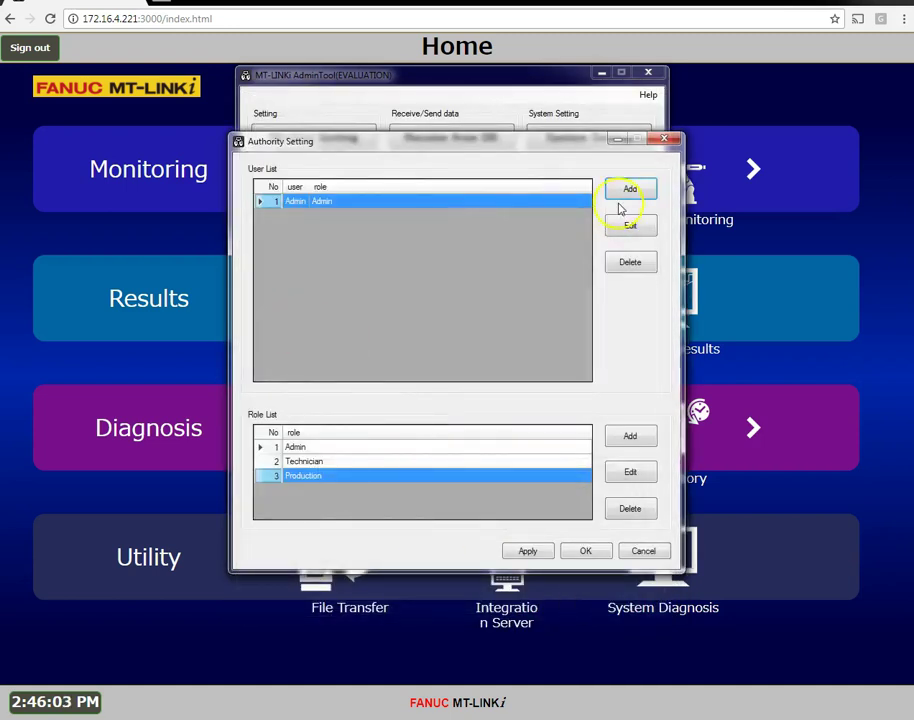
Step: Add a second user with the Technician role, a password, and its first e-mail address
click(638, 192)
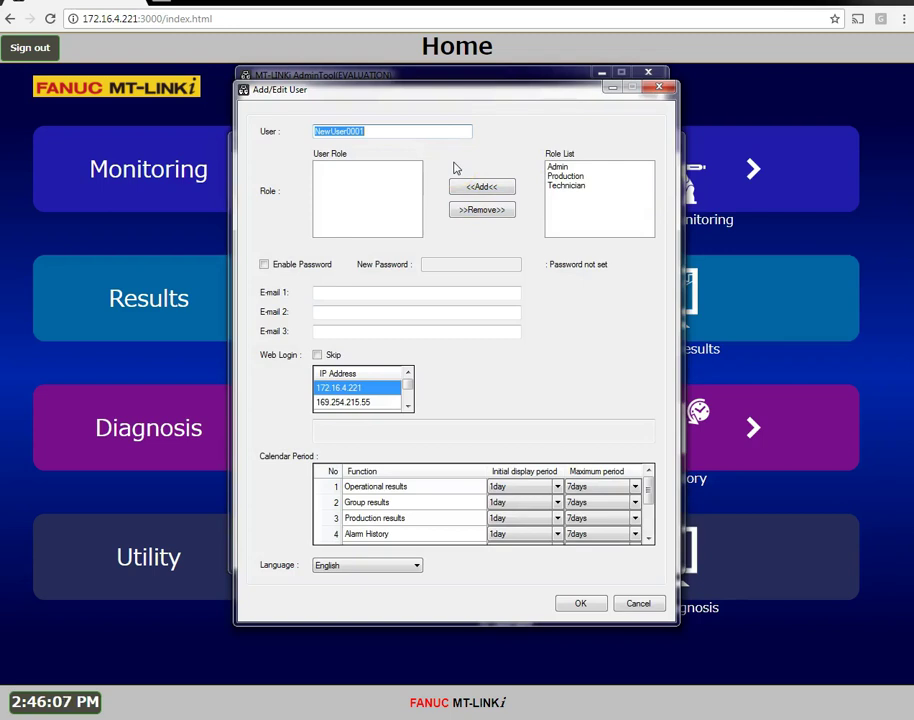
text(Johnny)
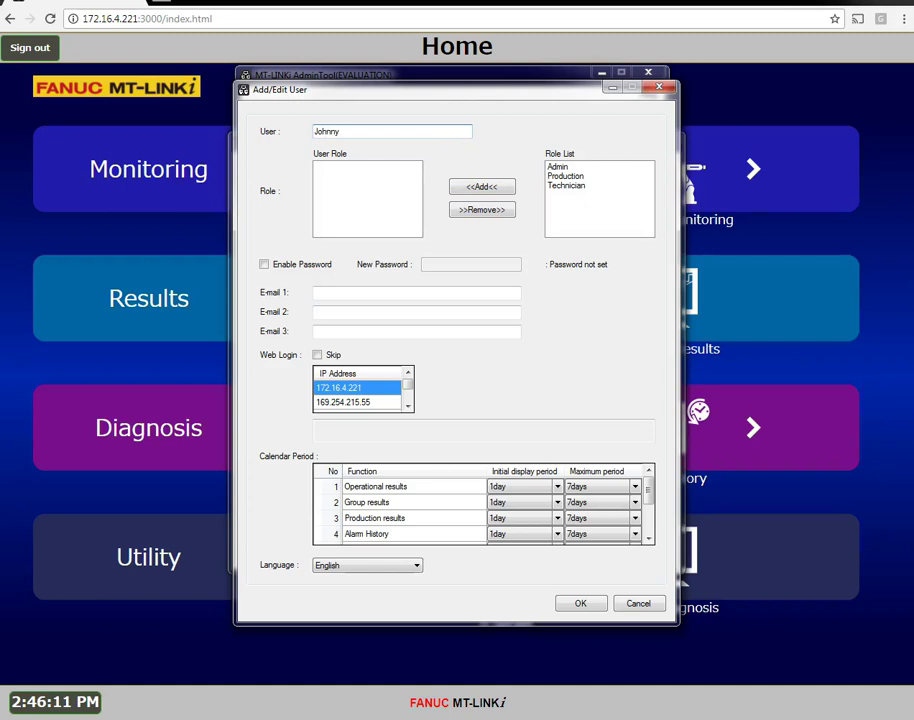
click(572, 186)
click(480, 187)
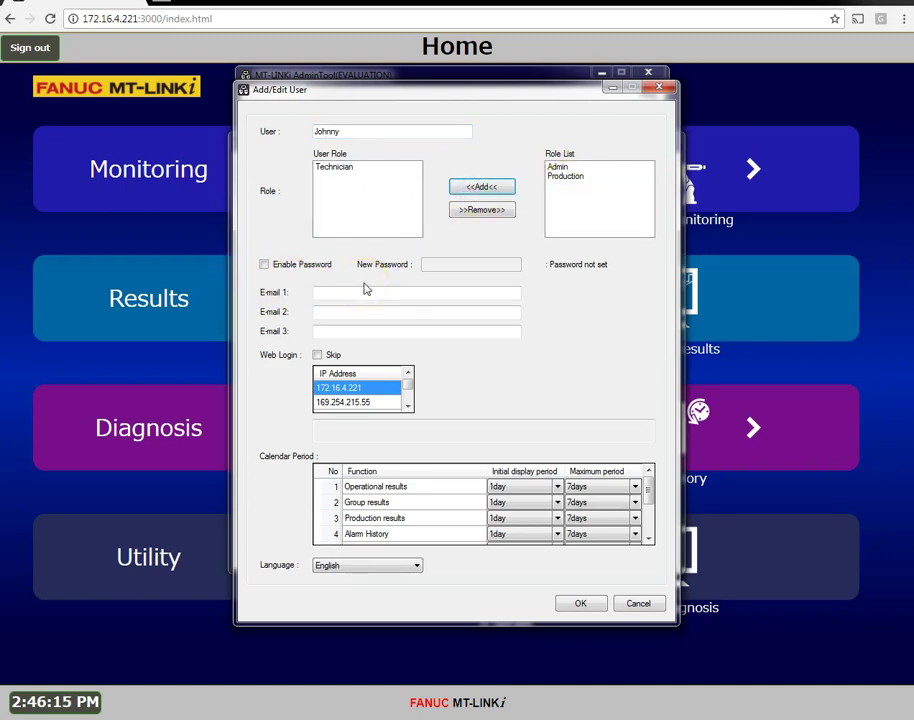
click(264, 264)
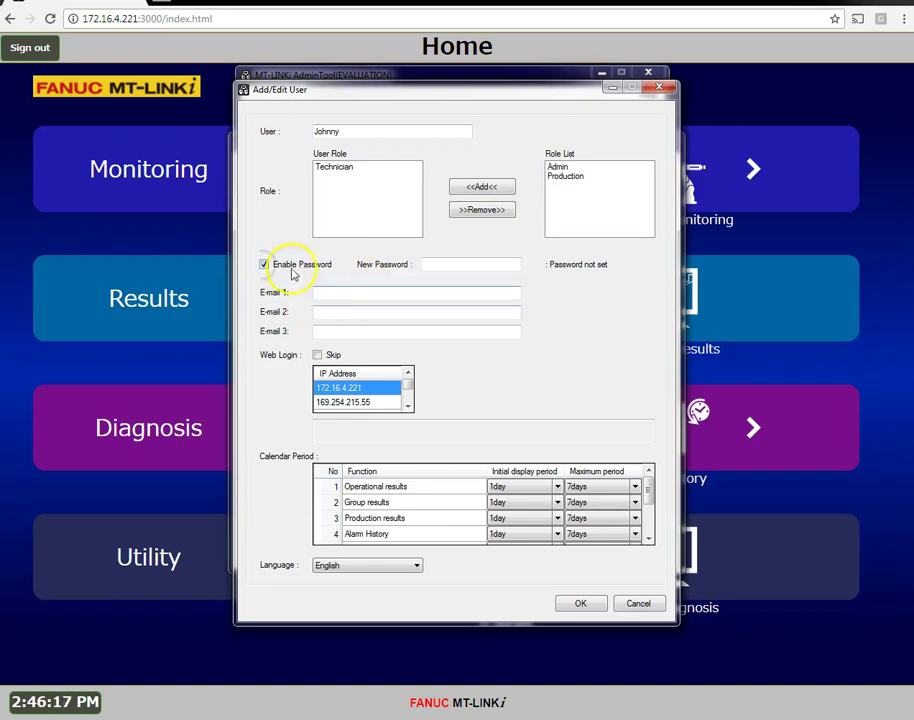
click(440, 264)
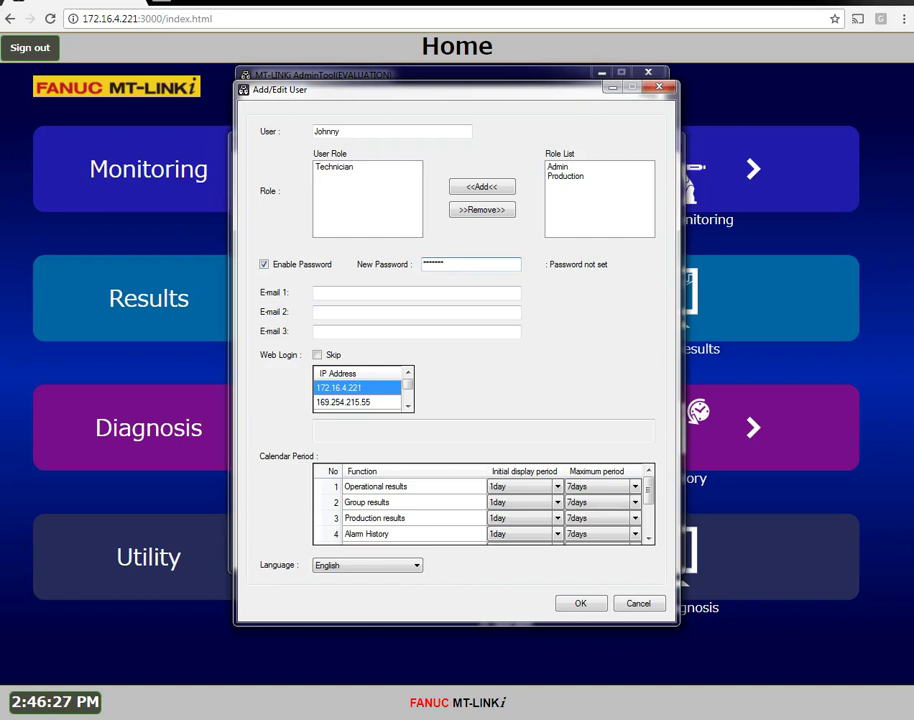
click(484, 294)
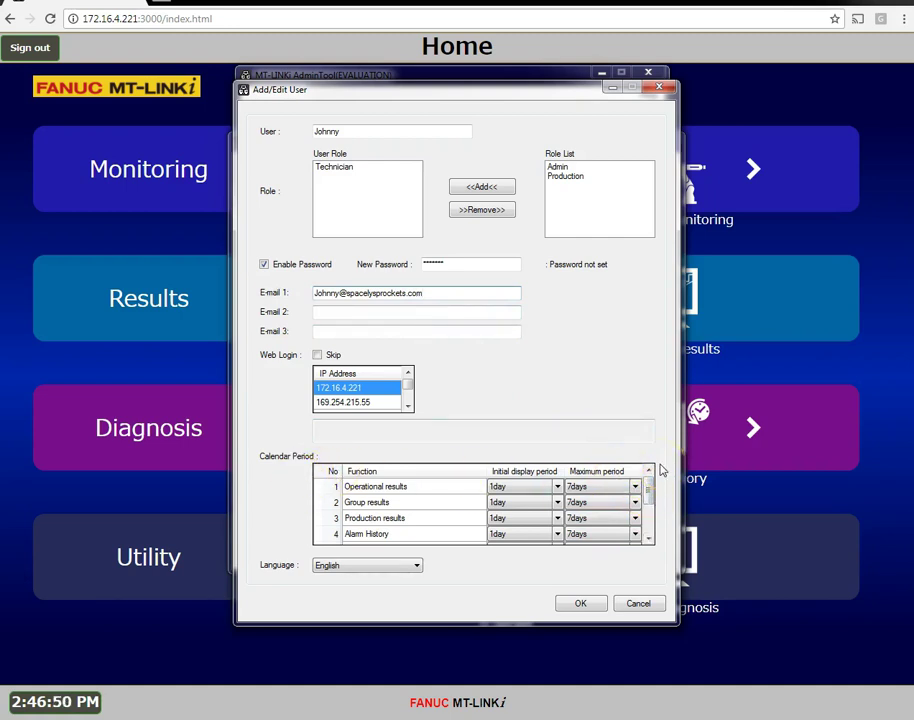
click(651, 494)
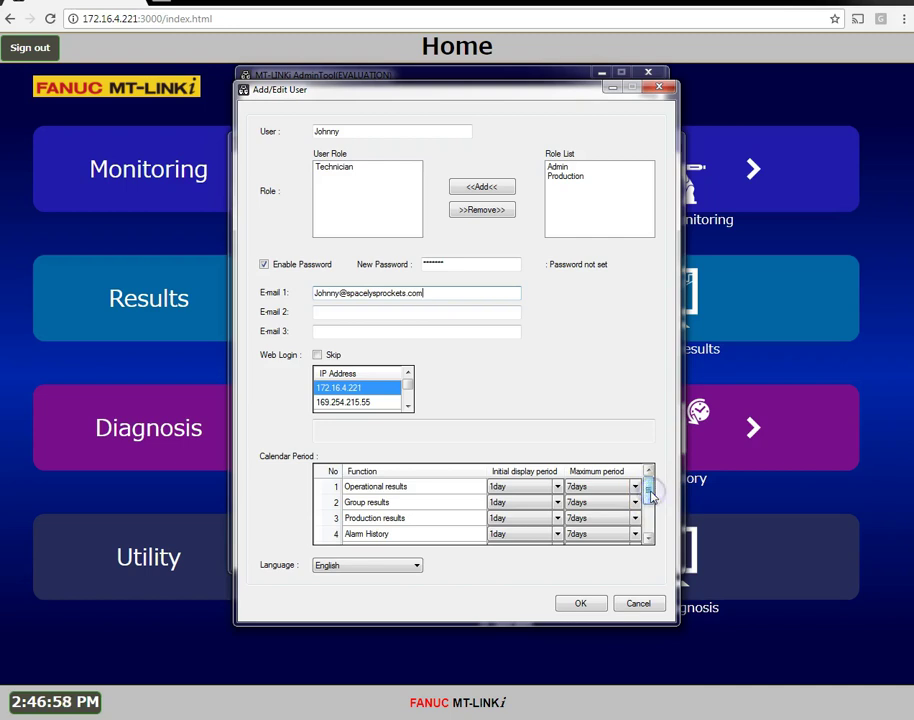
Step: Set Alarm History and Signal history initial display periods to 7days and save the Technician user
click(522, 489)
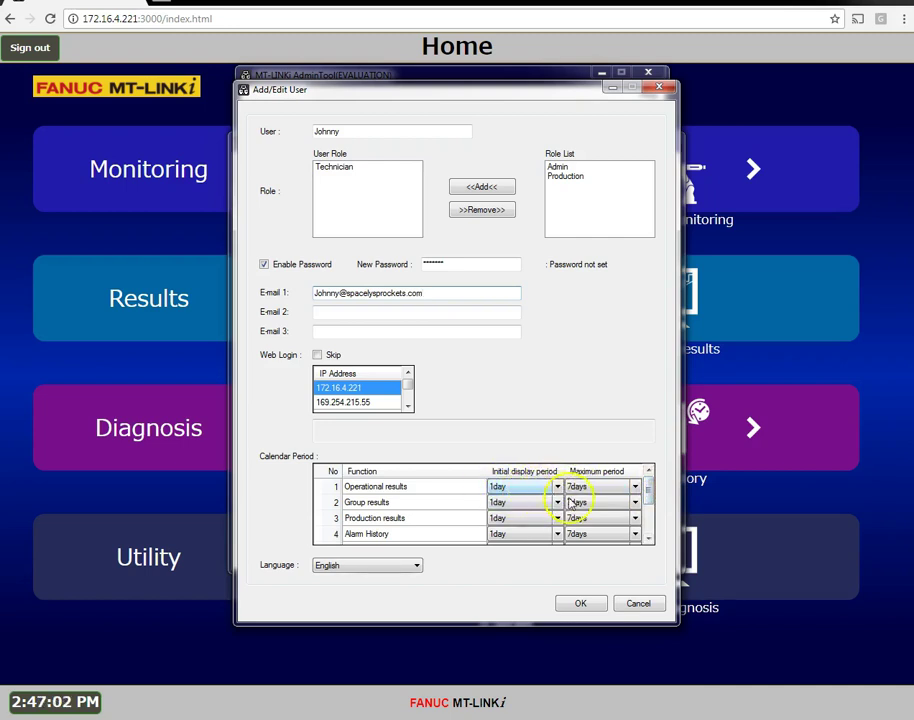
click(650, 495)
drag(650, 495, 649, 510)
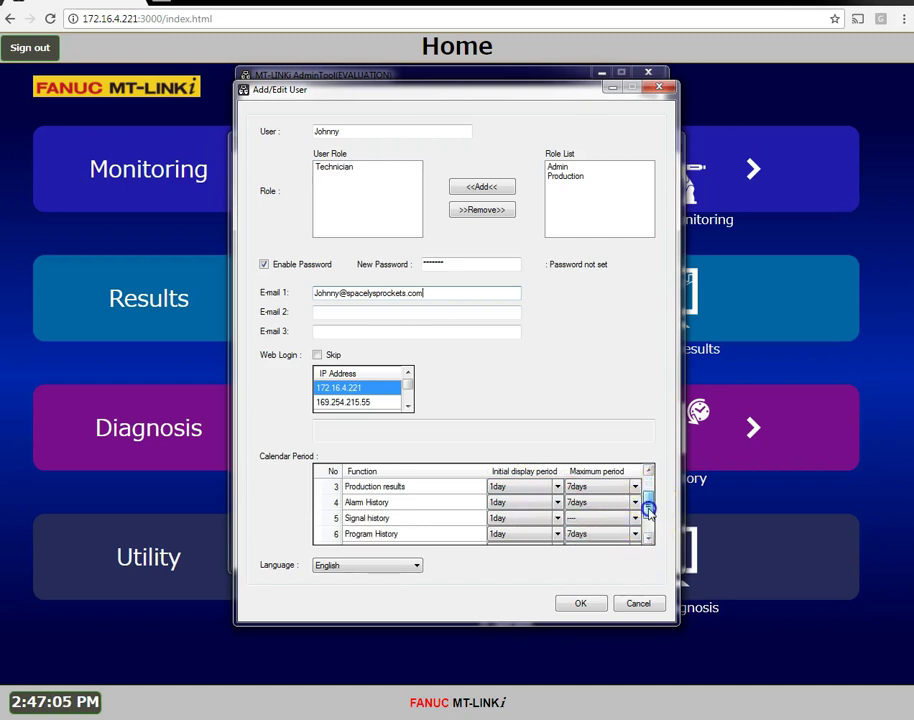
click(555, 502)
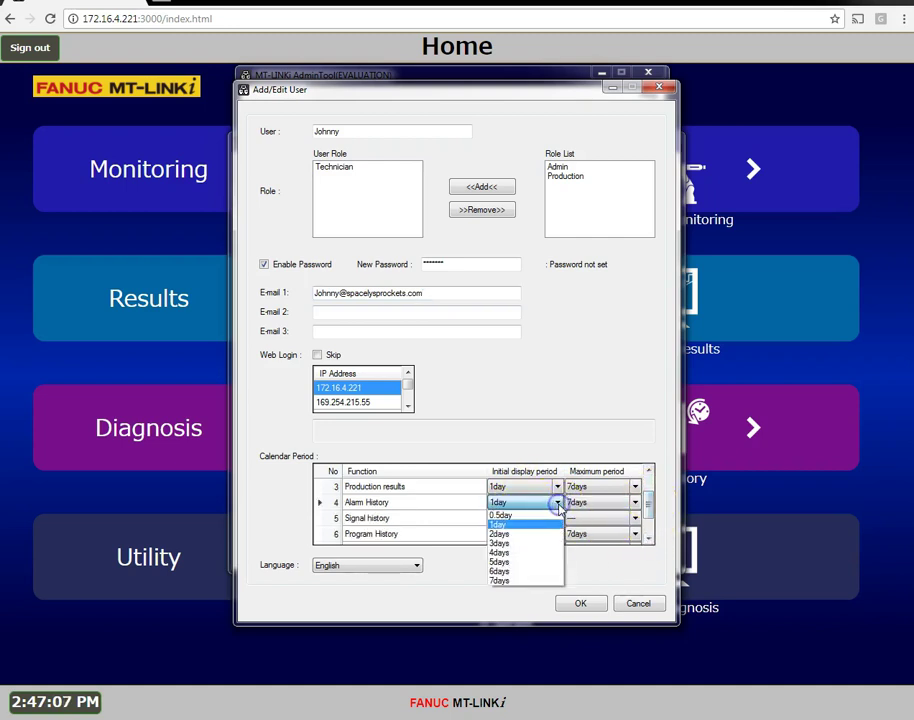
click(505, 580)
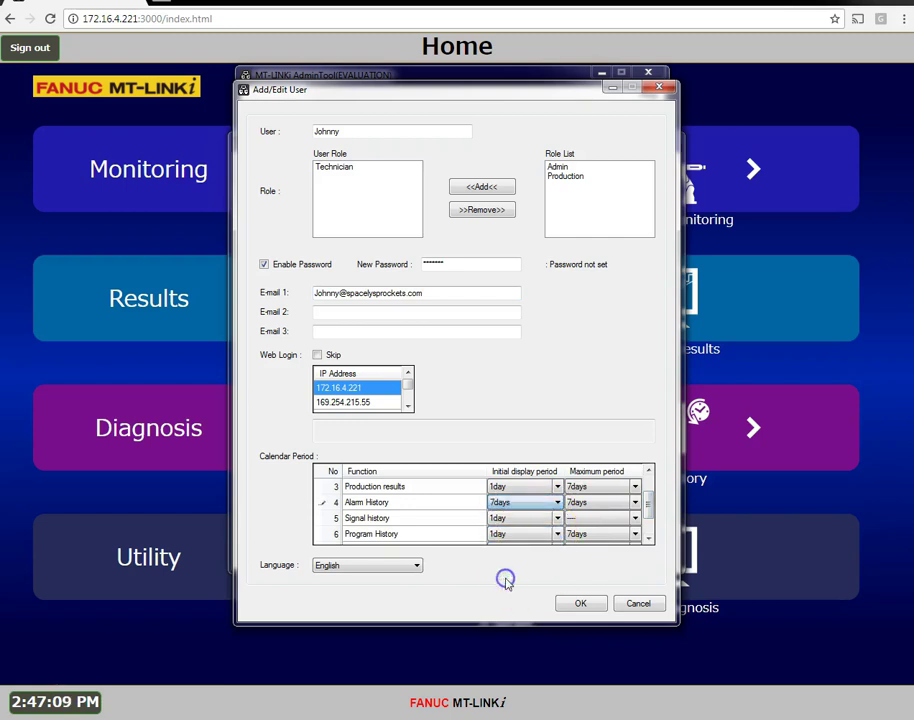
click(556, 518)
click(531, 549)
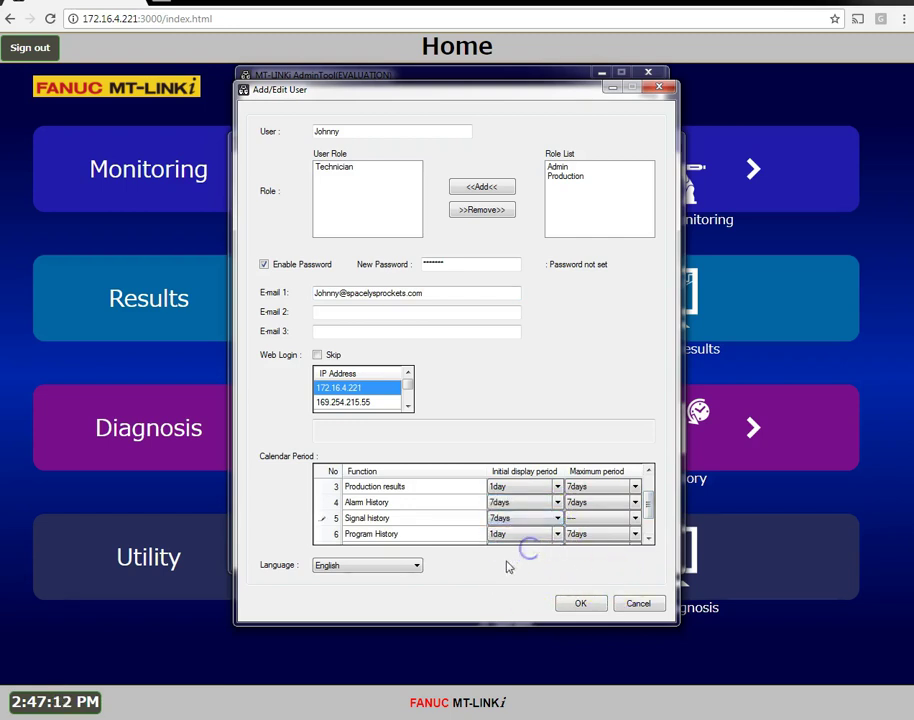
click(647, 538)
click(647, 538)
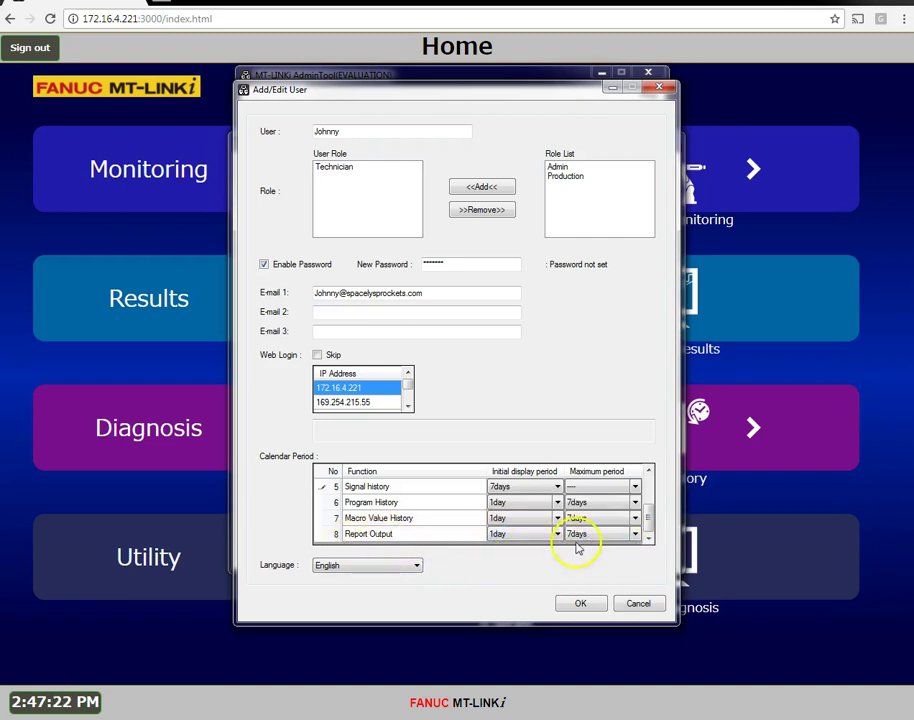
click(578, 606)
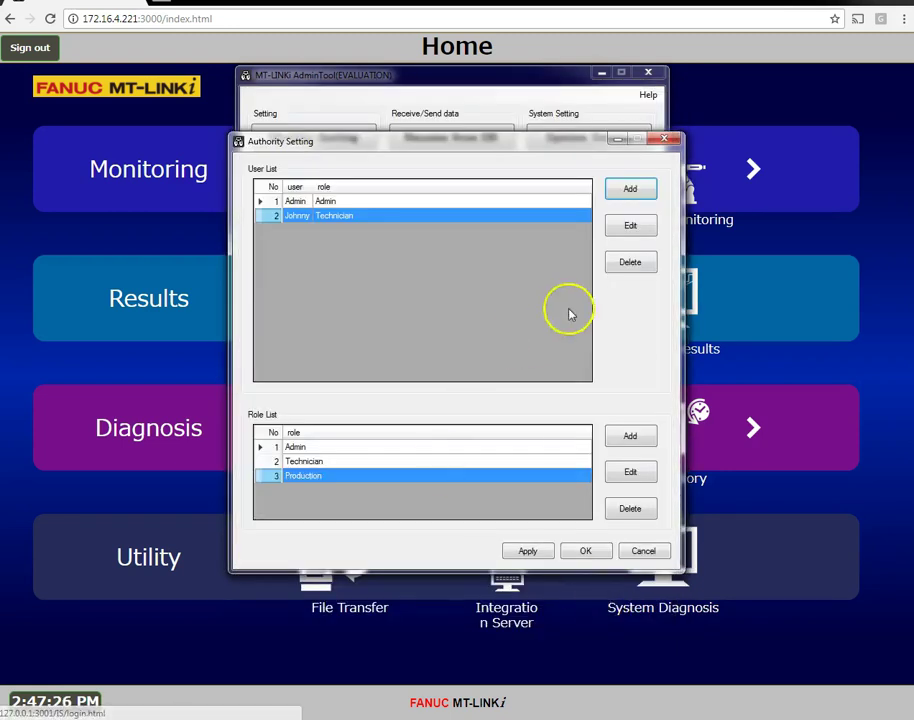
Step: Confirm the authority settings and send all setting data to the database
click(586, 551)
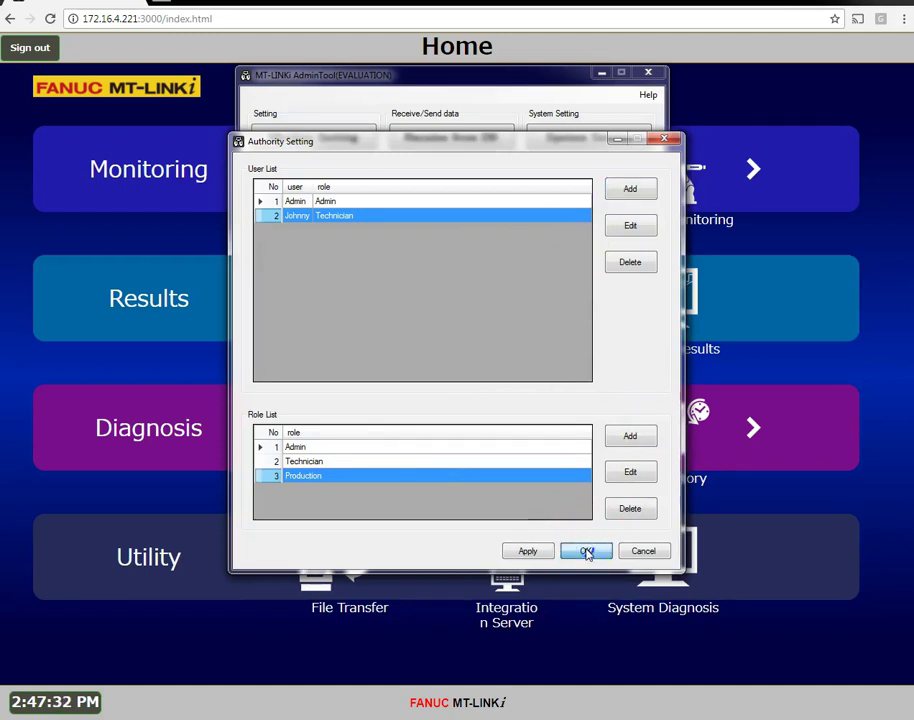
click(587, 552)
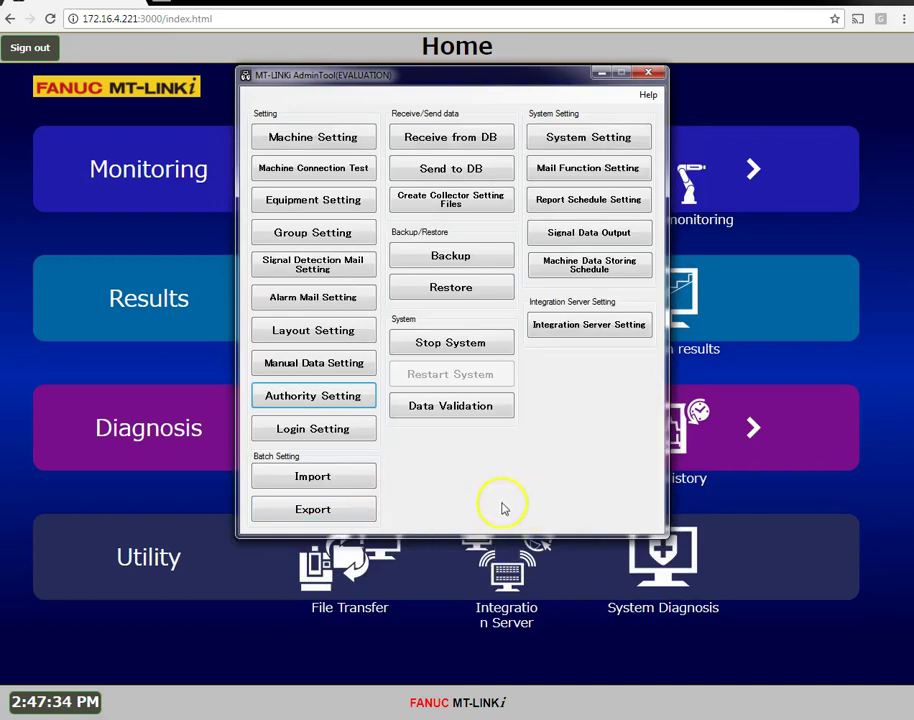
click(471, 168)
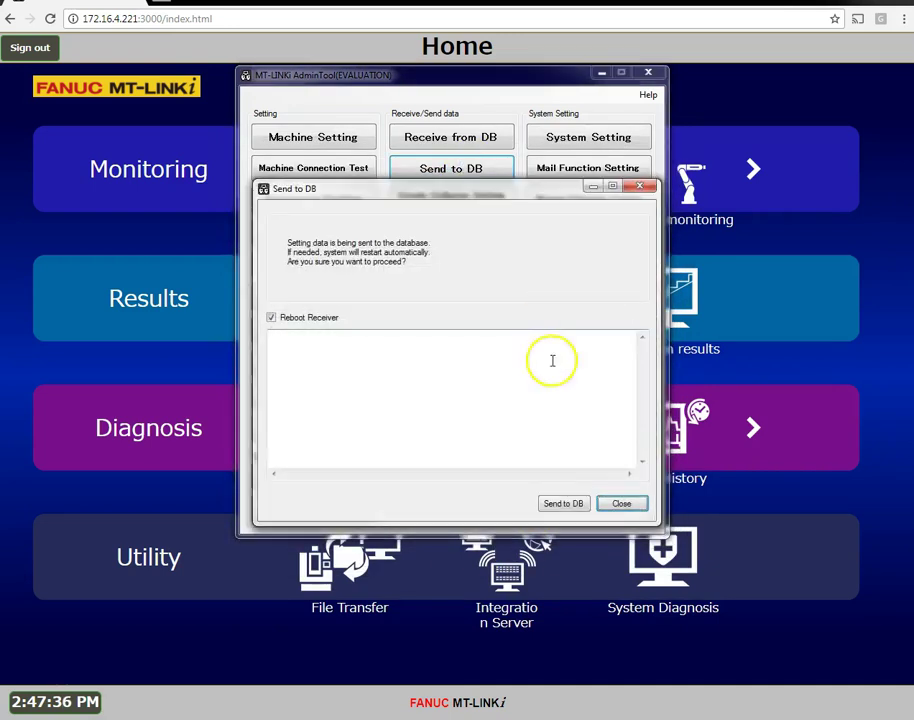
click(565, 504)
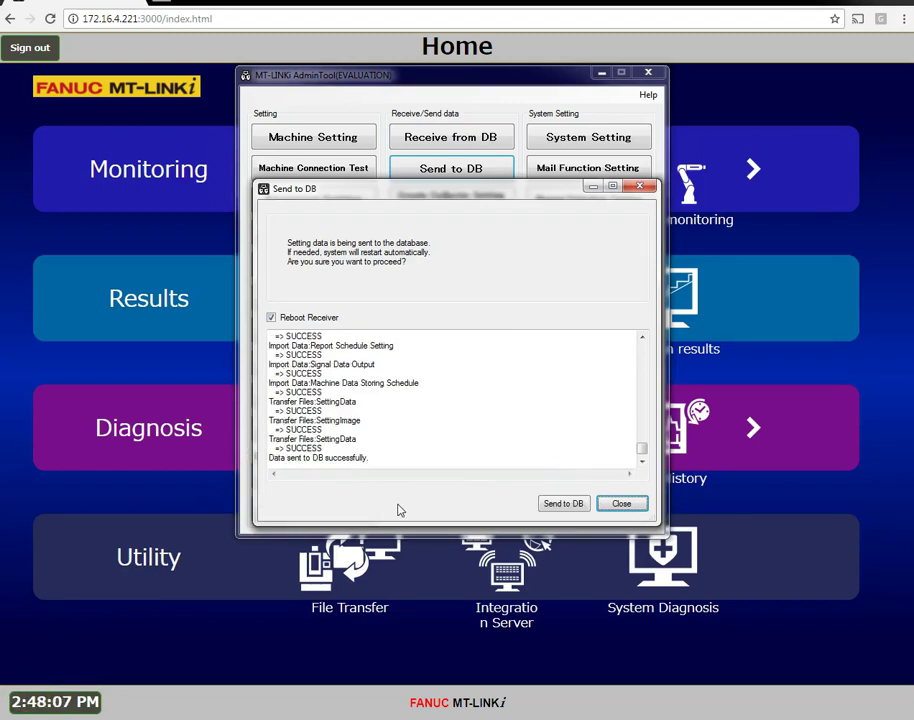
click(614, 502)
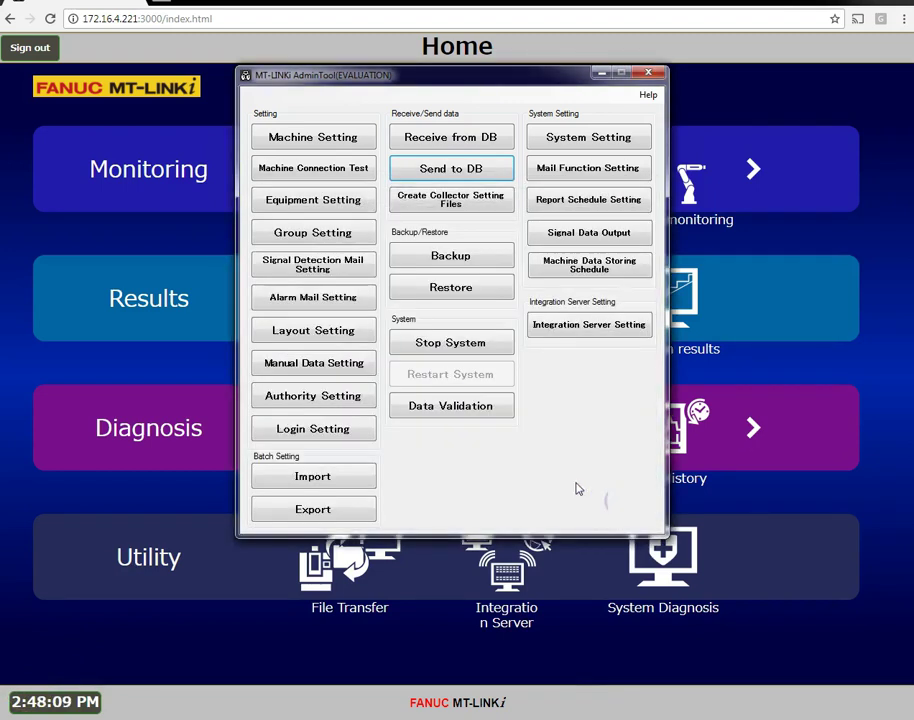
Step: Sign out of the Admin session in MT-LINKi Web and sign in as the Technician user
click(159, 163)
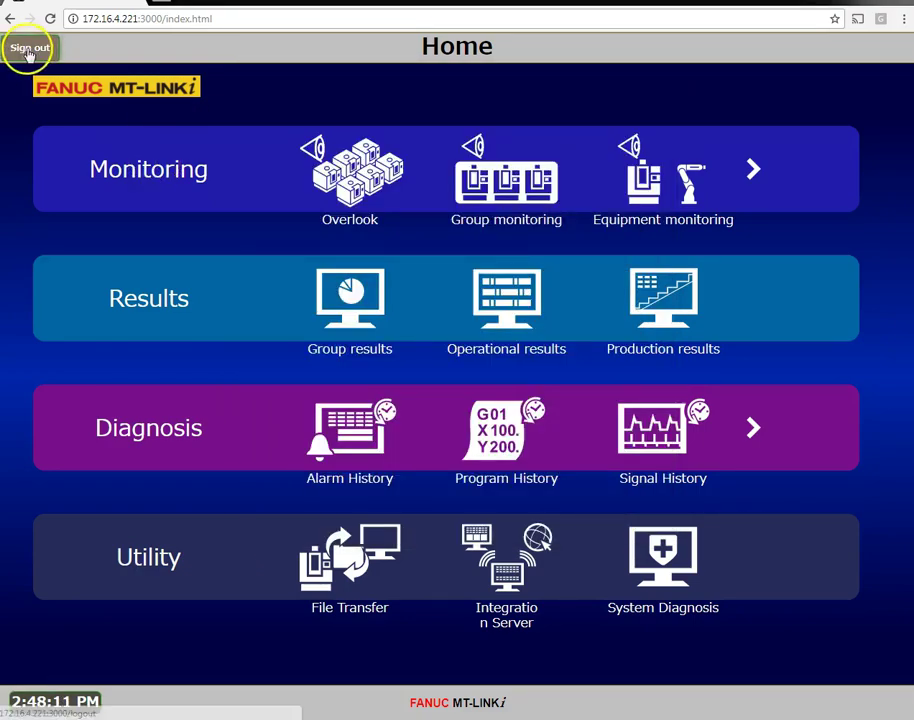
click(29, 50)
drag(291, 279, 140, 262)
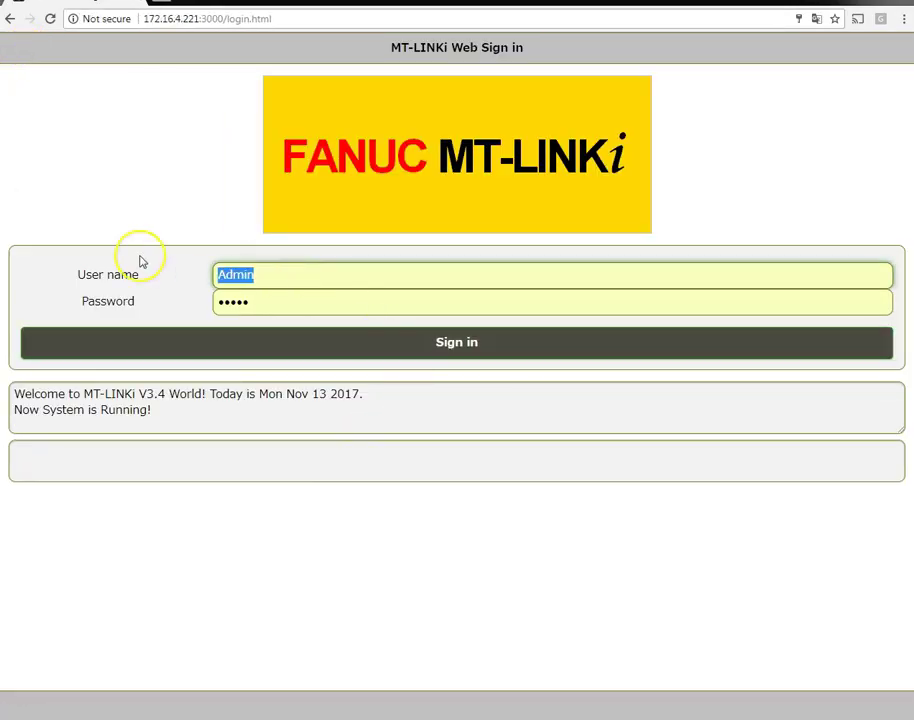
text(Joh)
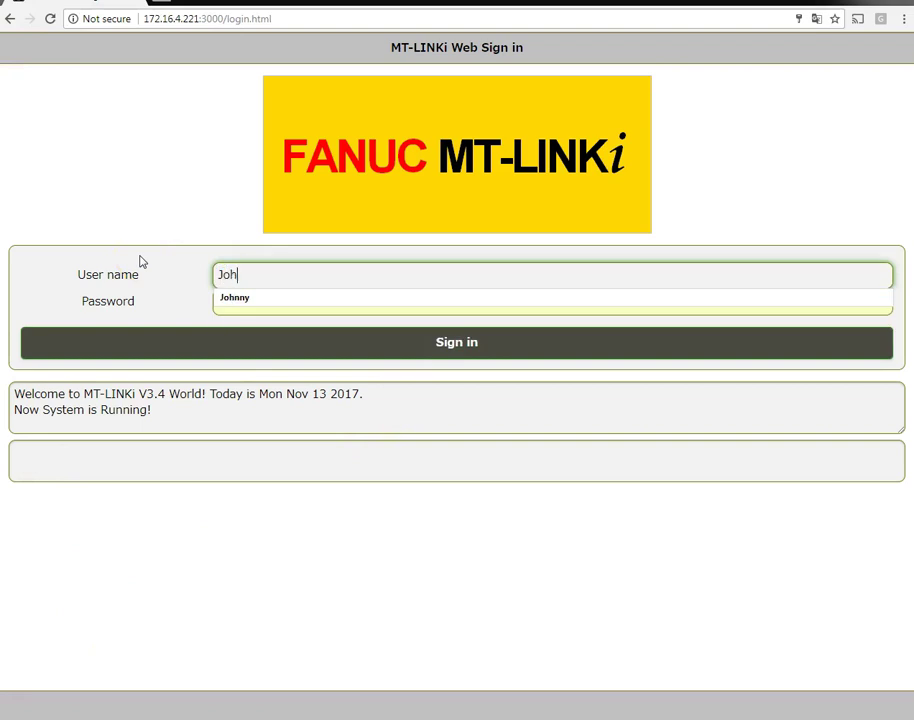
key(Down)
key(Up)
key(Tab)
text(**)
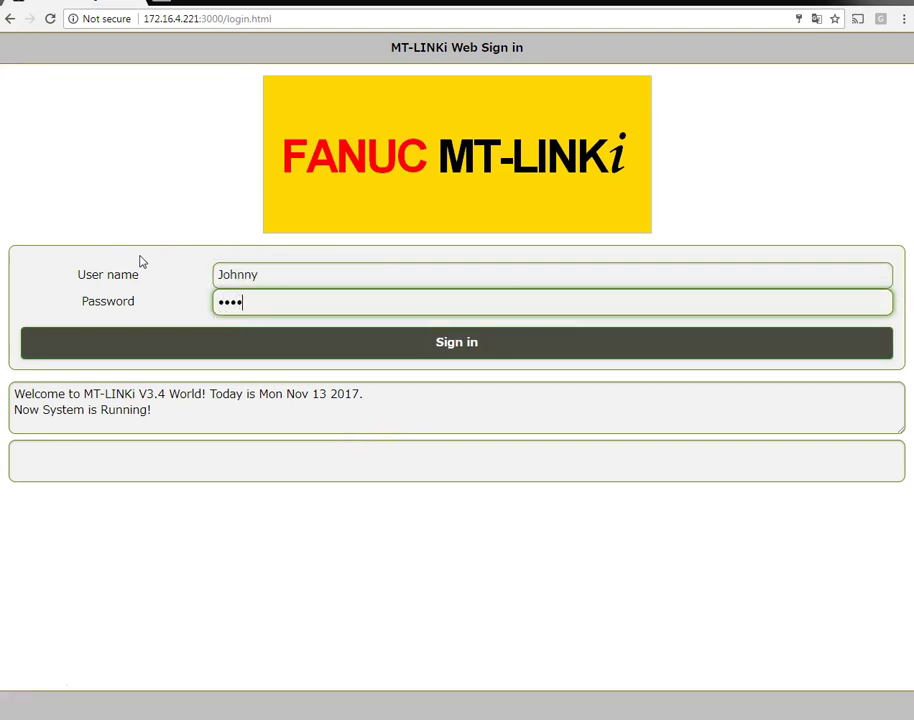
text(*)
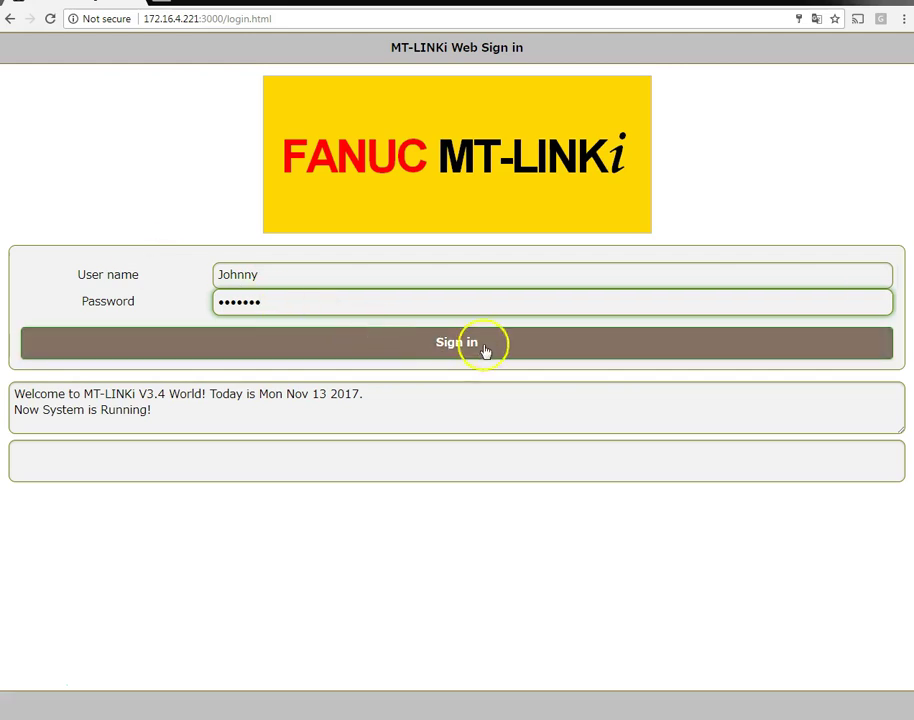
click(464, 344)
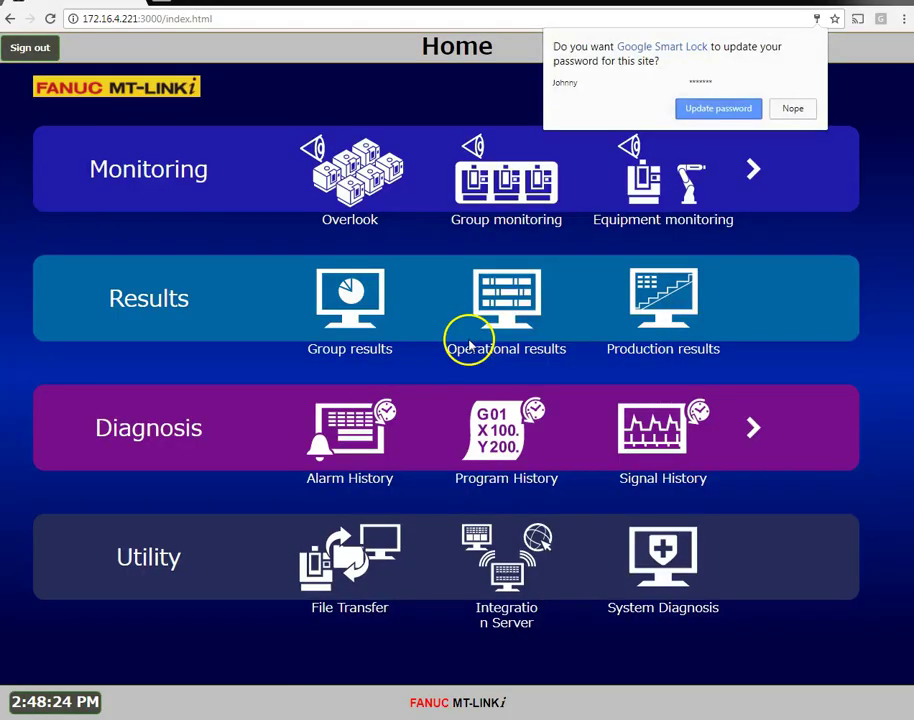
click(716, 110)
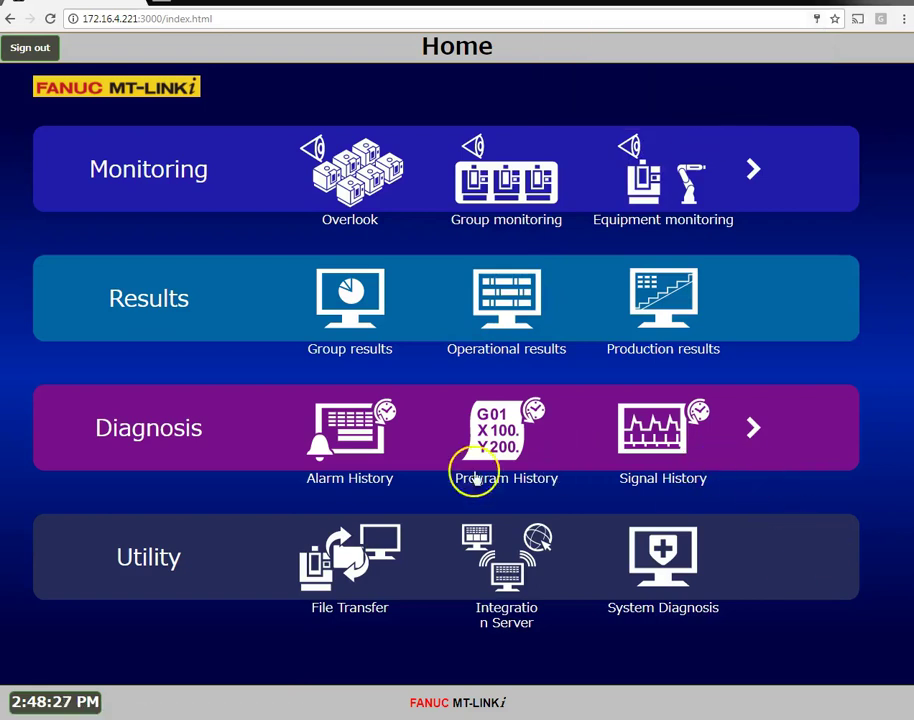
click(355, 447)
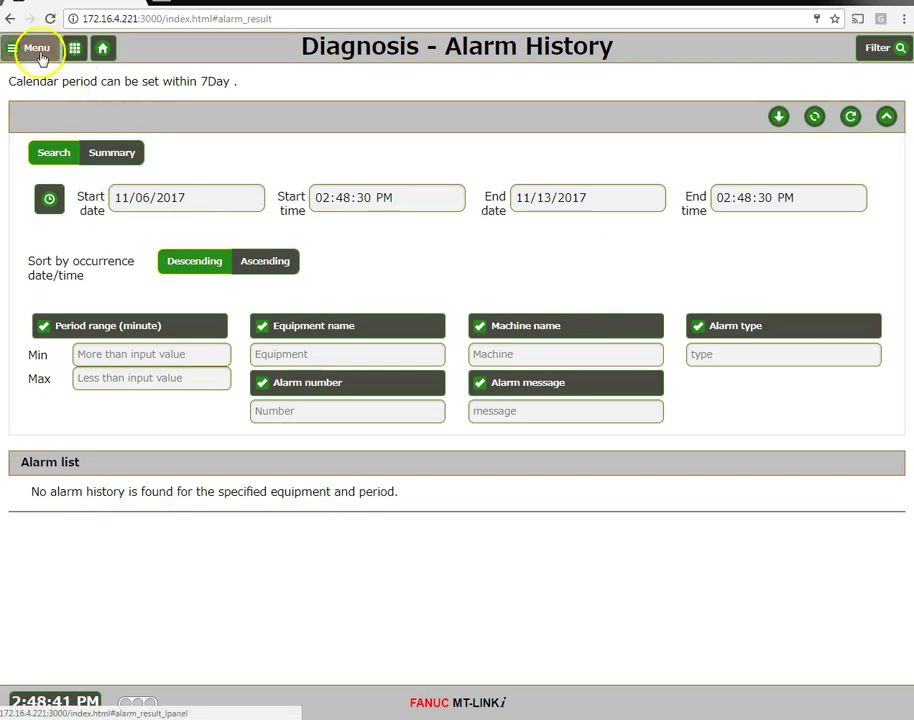
click(73, 50)
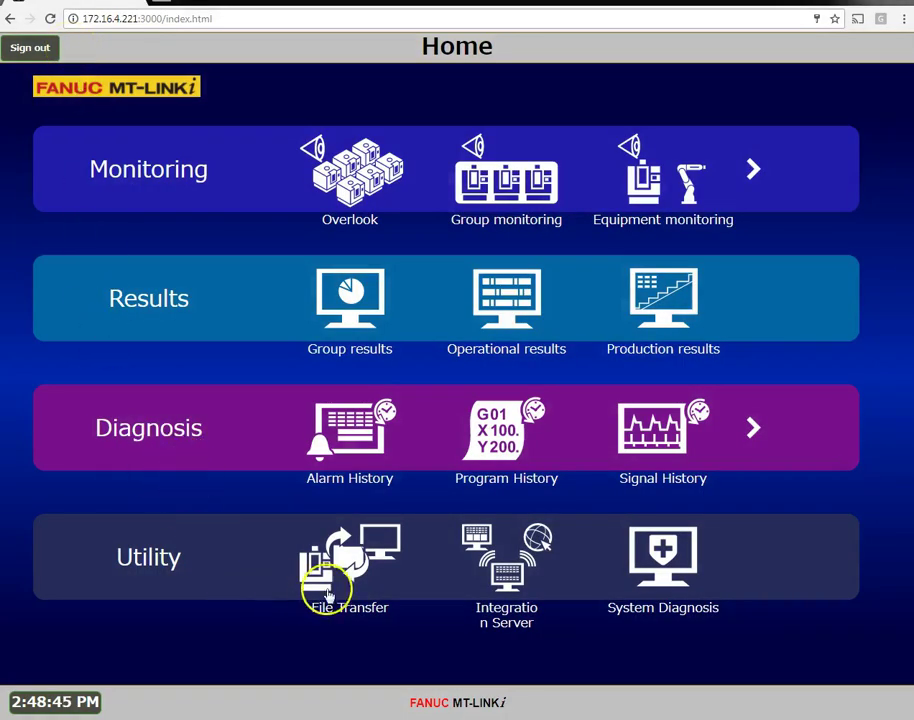
Step: Open File Transfer and browse Robodrill's CNCPROG folder, which contains CNC_MEM
click(345, 563)
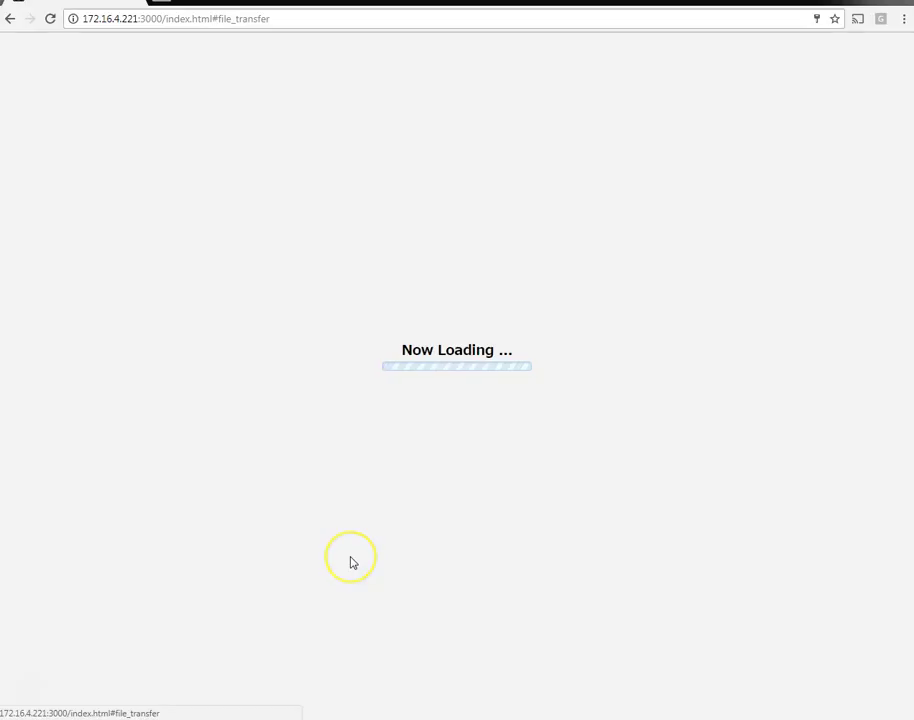
click(310, 581)
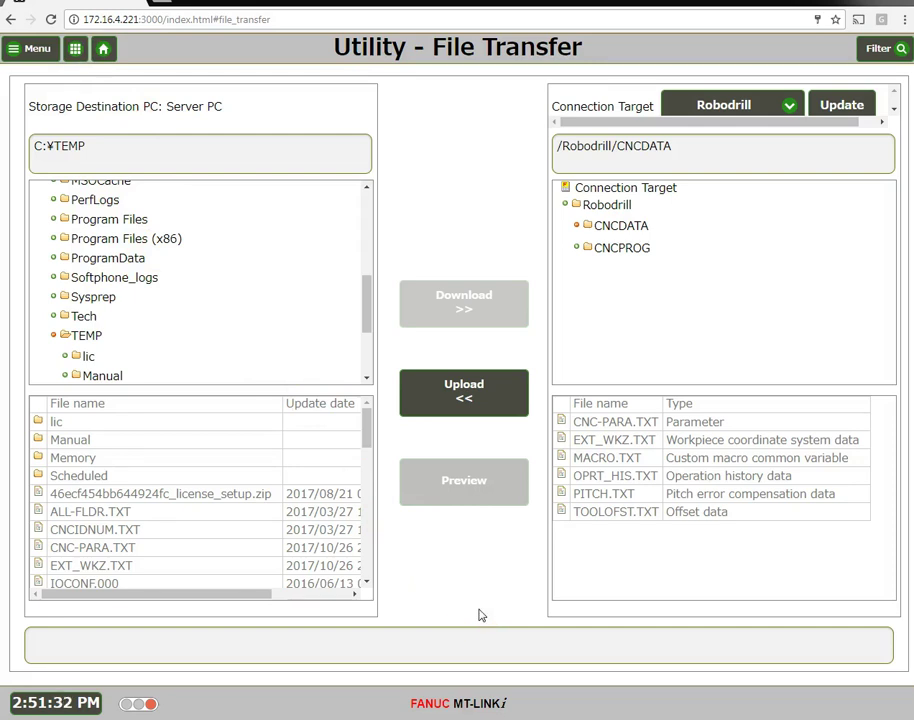
click(684, 621)
click(443, 361)
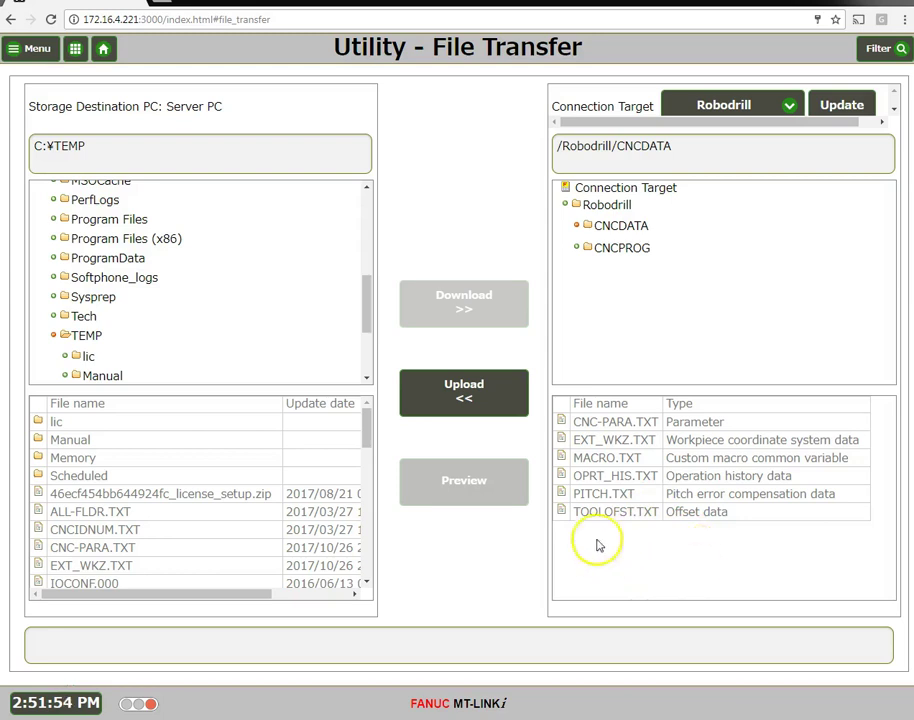
click(624, 256)
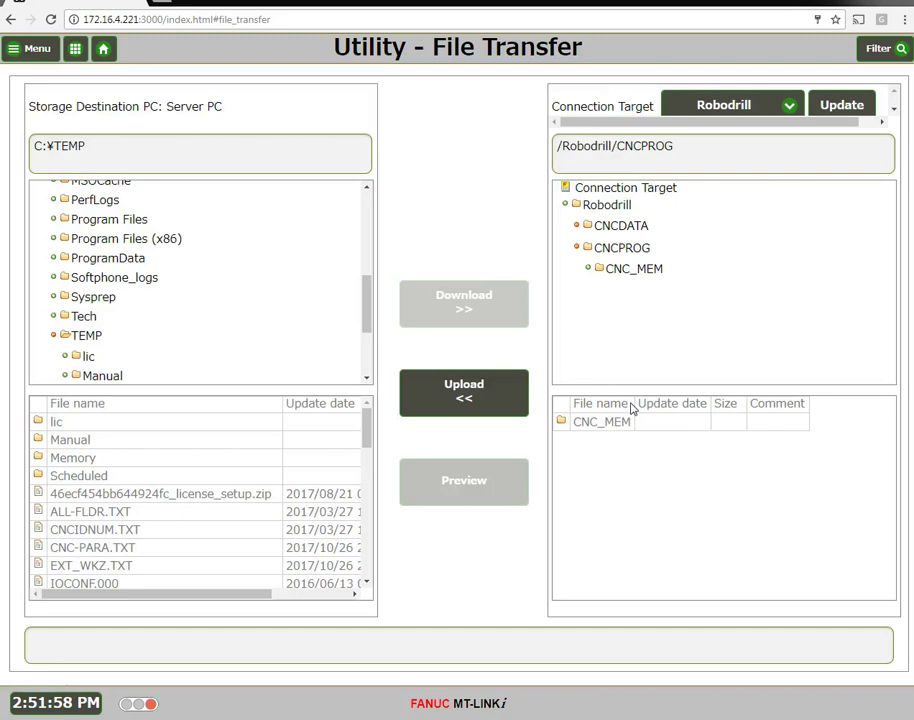
click(812, 541)
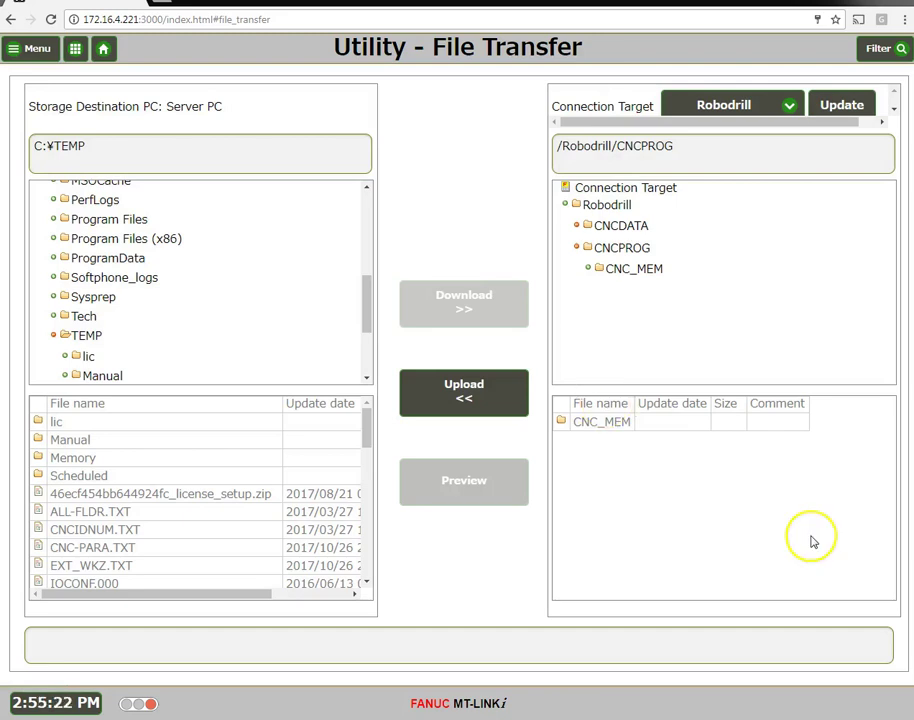